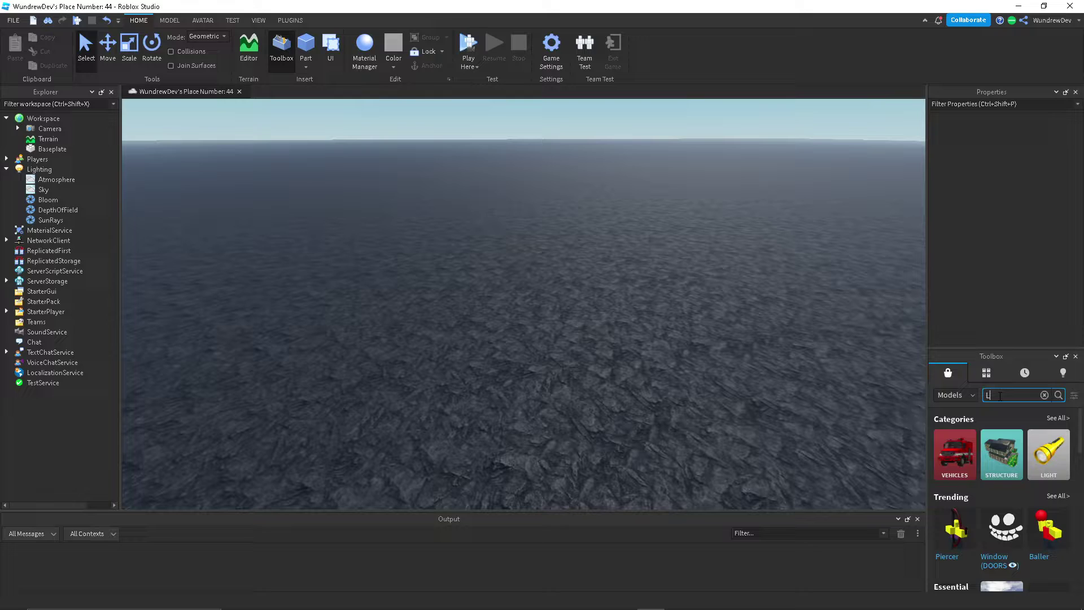
- Search the Toolbox models for "light bulb" and insert the glowing yellow Light Bulb model
{"action": "type", "text": "Light bul"}
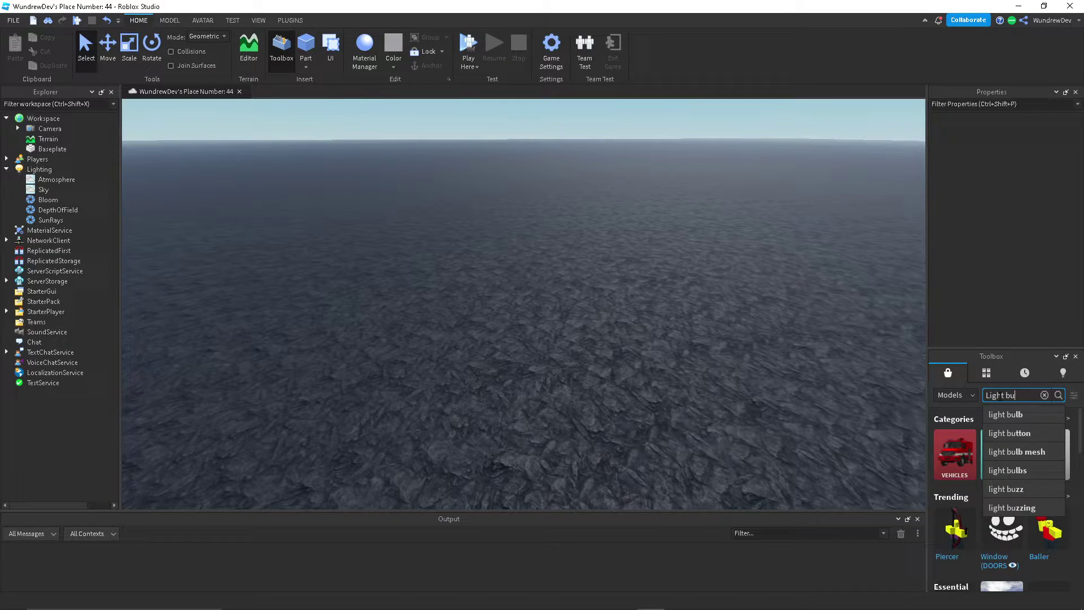
{"action": "left_click", "coordinate": [1026, 411]}
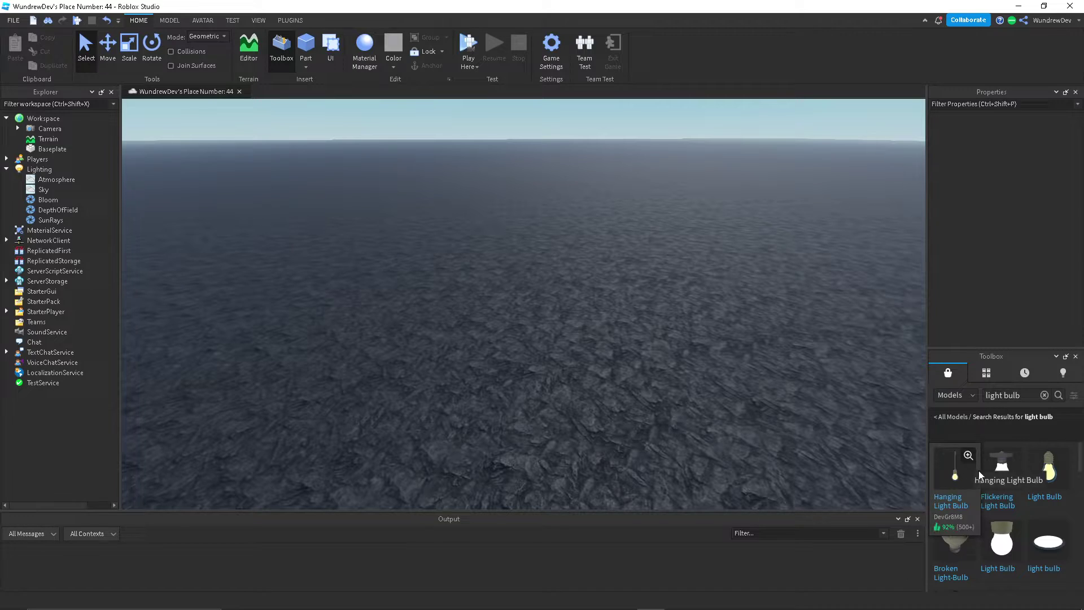
{"action": "left_click", "coordinate": [1042, 477]}
{"action": "scroll", "coordinate": [662, 330], "scroll_direction": "down", "scroll_amount": 5}
- Raise the light bulb model above the baseplate to a height of about 10.7 studs
{"action": "key", "text": "ctrl+2"}
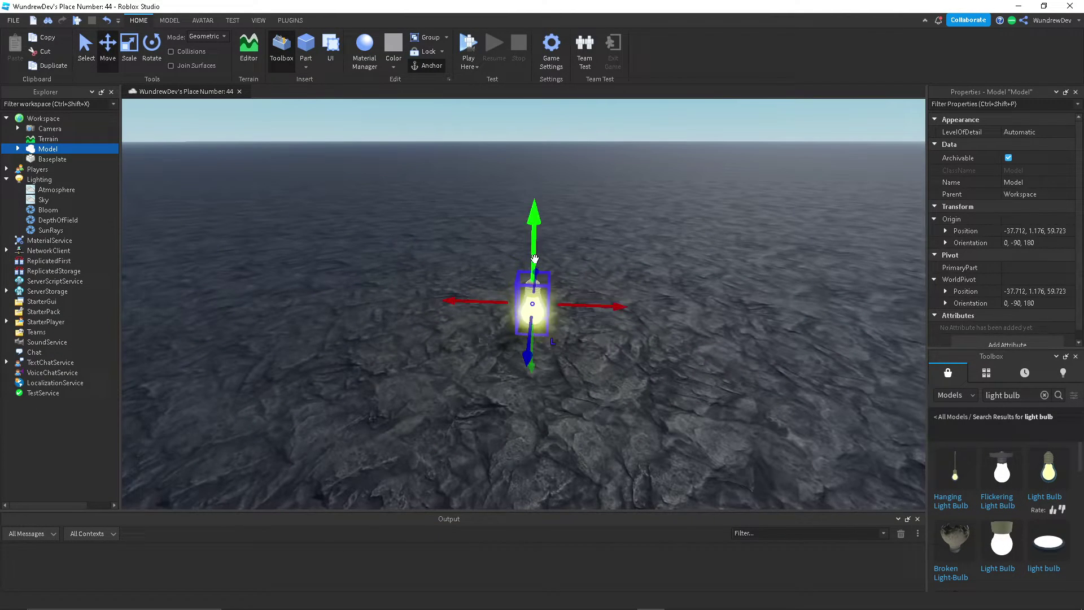
{"action": "left_click_drag", "start_coordinate": [533, 256], "coordinate": [547, 157]}
{"action": "right_click_drag", "start_coordinate": [548, 158], "coordinate": [571, 225]}
{"action": "key", "text": "a"}
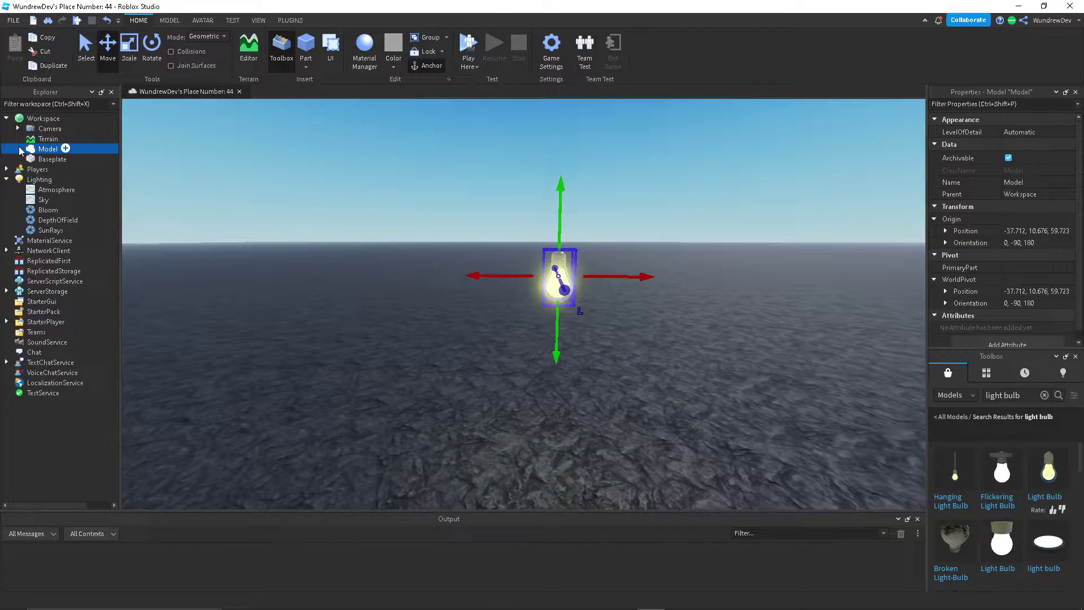
- Expand the bulb model's contents and raise the model slightly, to a height of about 11.4 studs
{"action": "left_click", "coordinate": [18, 148]}
{"action": "scroll", "coordinate": [493, 238], "scroll_direction": "up", "scroll_amount": 3}
{"action": "right_click_drag", "start_coordinate": [470, 227], "coordinate": [608, 246]}
{"action": "key", "text": "d"}
{"action": "left_click", "coordinate": [608, 246]}
{"action": "key", "text": "w"}
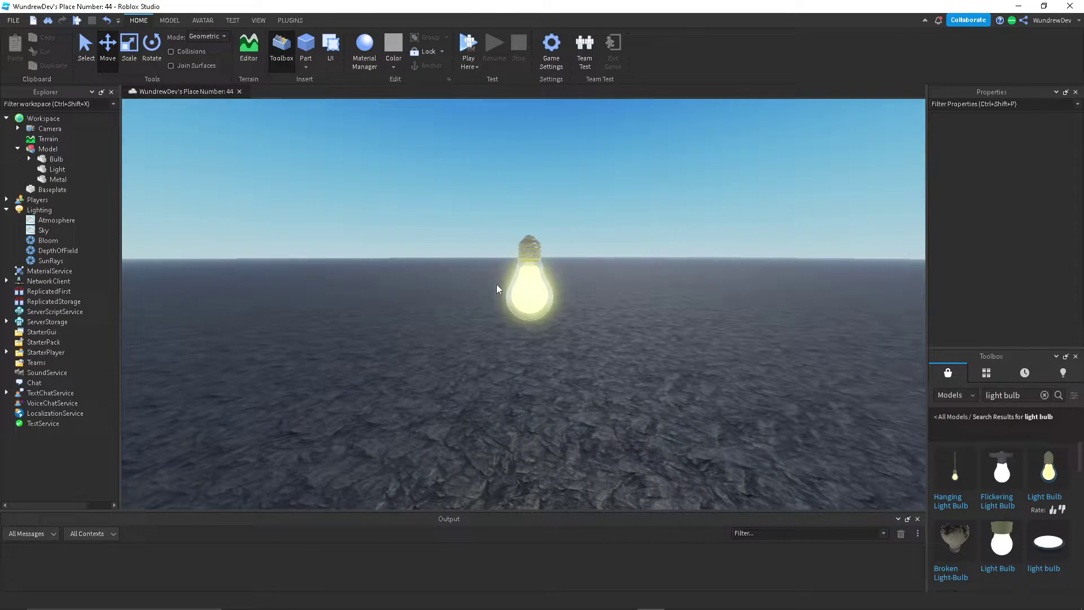
{"action": "left_click", "coordinate": [531, 271]}
{"action": "left_click_drag", "start_coordinate": [529, 210], "coordinate": [528, 183]}
{"action": "key", "text": "s"}
{"action": "left_click", "coordinate": [399, 232]}
{"action": "key", "text": "w"}
{"action": "left_click", "coordinate": [518, 257]}
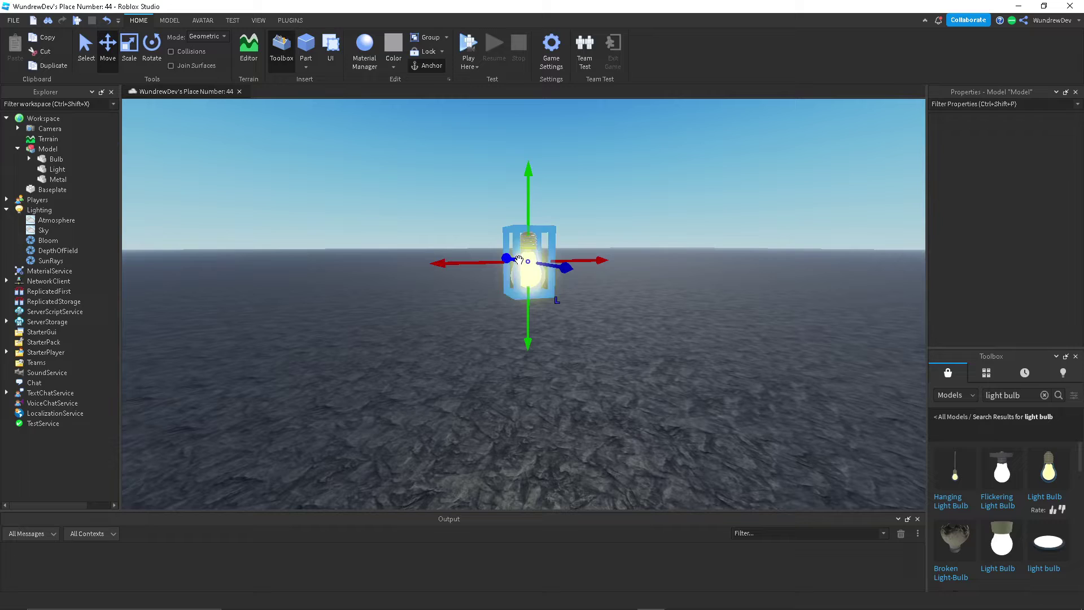
- Add a SpotLight object inside the Bulb part of the light bulb model
{"action": "right_click", "coordinate": [66, 149]}
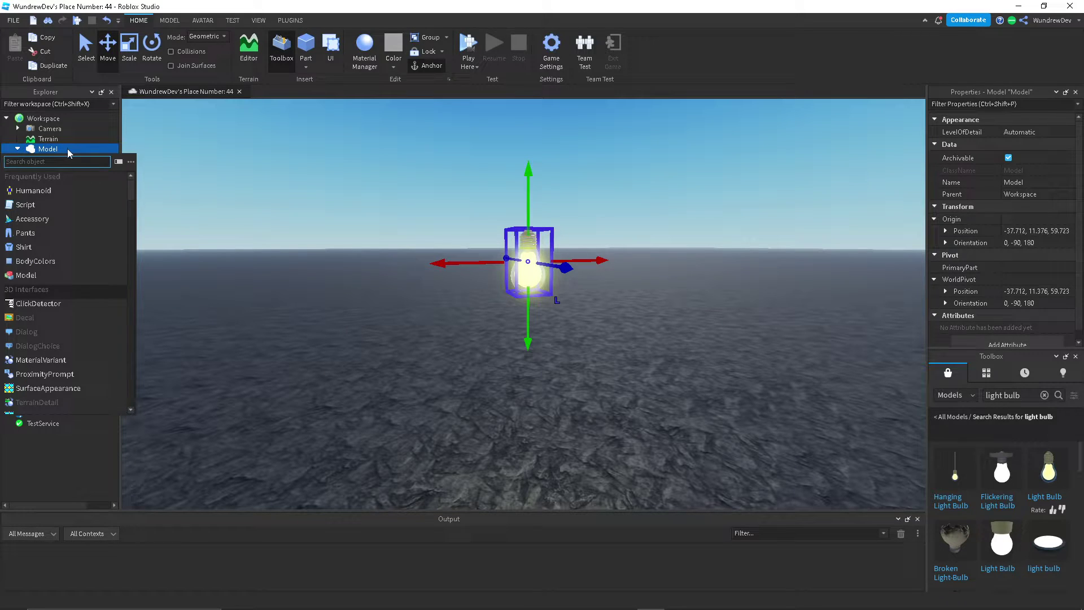
{"action": "left_click", "coordinate": [154, 150]}
{"action": "left_click", "coordinate": [59, 178]}
{"action": "left_click", "coordinate": [56, 160]}
{"action": "left_click", "coordinate": [73, 159]}
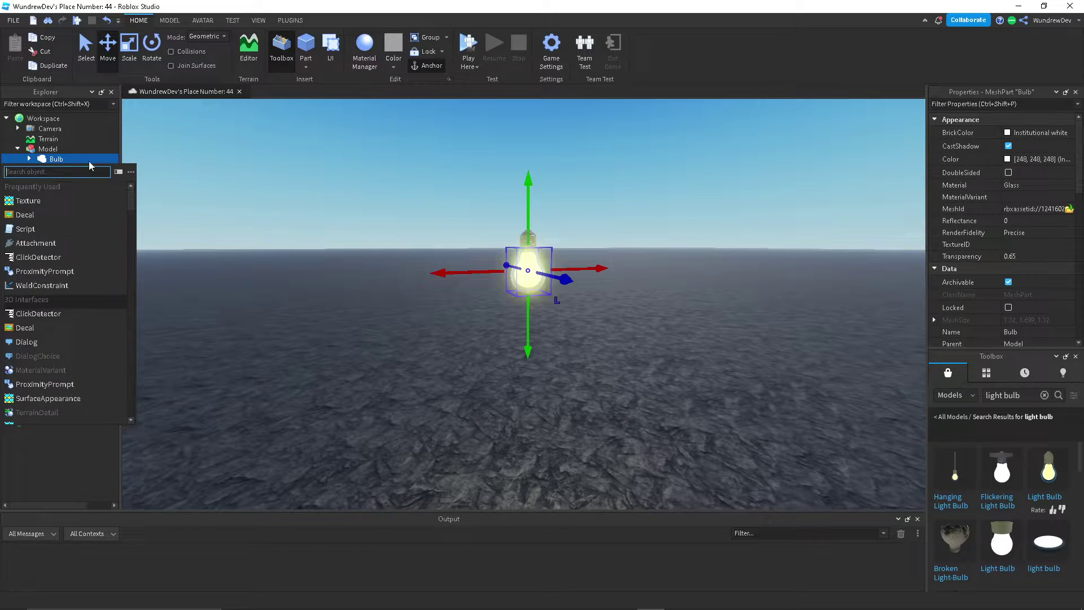
{"action": "type", "text": "spot"}
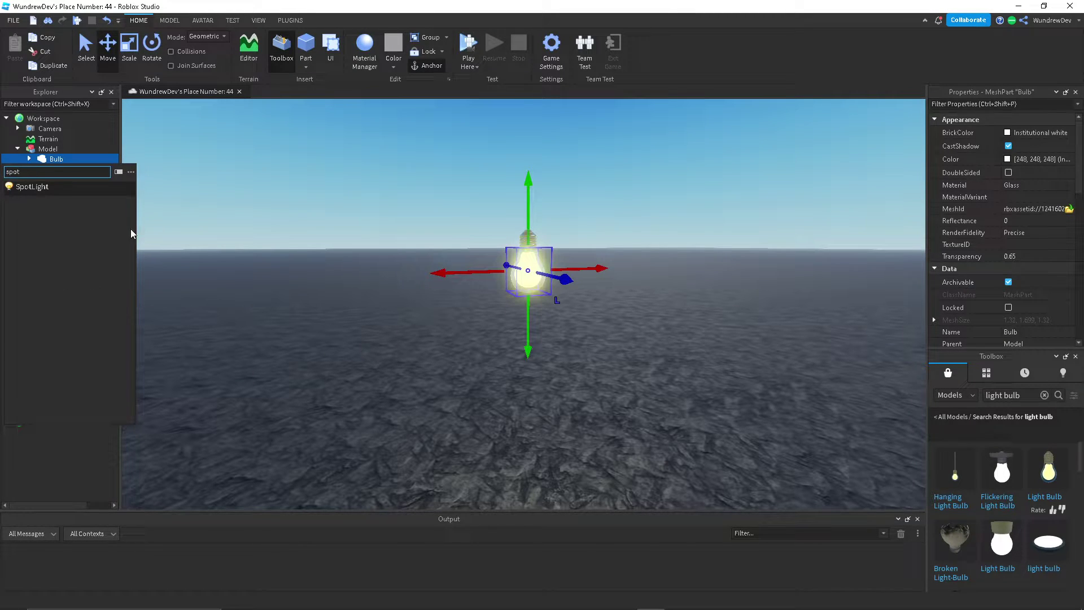
{"action": "left_click", "coordinate": [45, 193]}
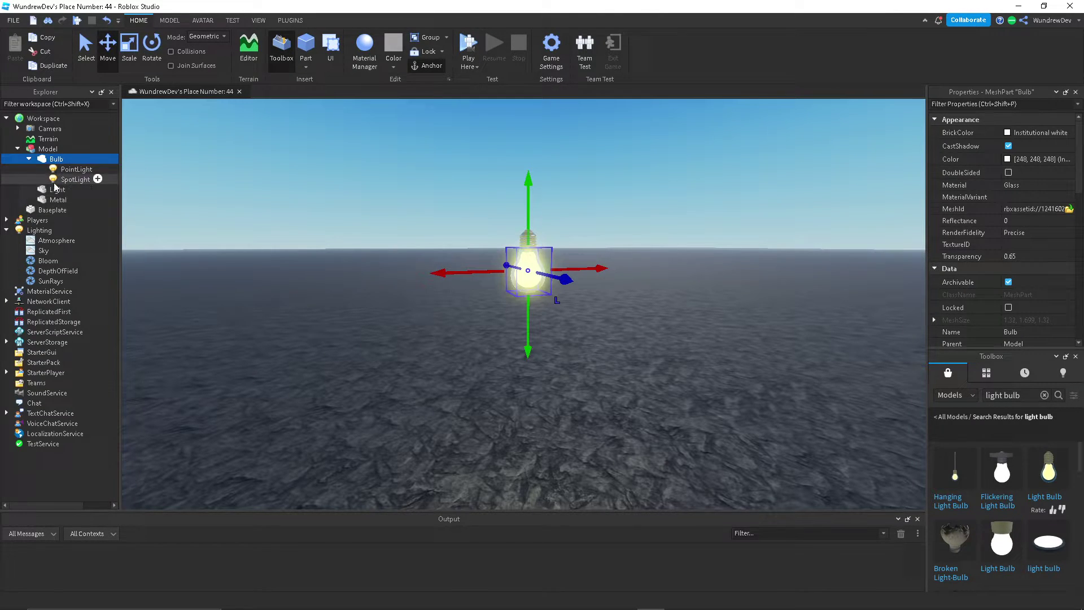
{"action": "right_click_drag", "start_coordinate": [575, 212], "coordinate": [575, 212]}
{"action": "key", "text": "a"}
- Set the SpotLight's Face to Top so its cone points at the ground
{"action": "left_click", "coordinate": [73, 169]}
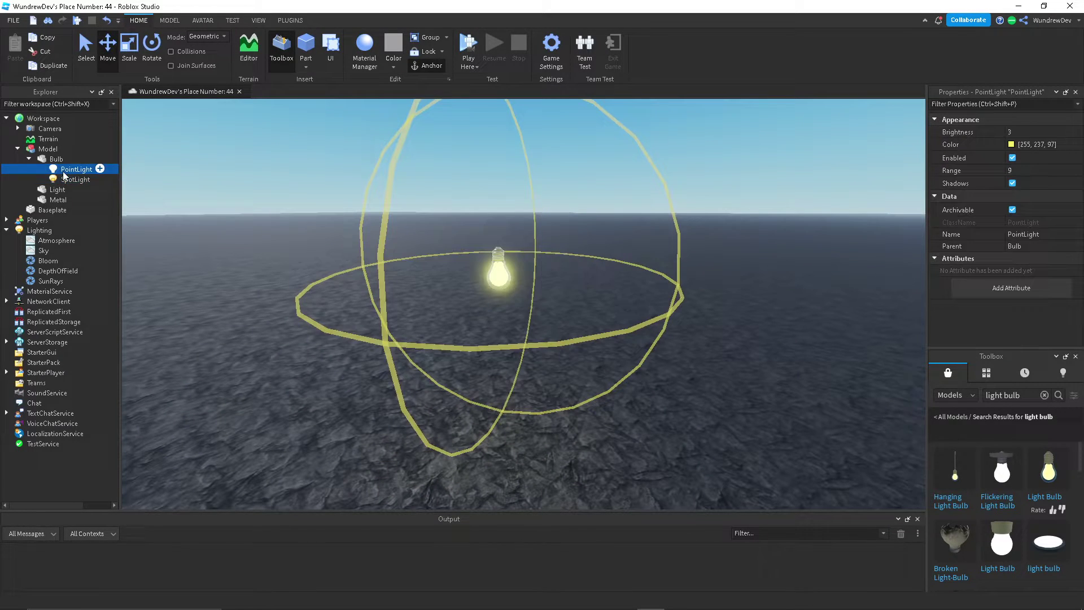
{"action": "left_click", "coordinate": [73, 180]}
{"action": "left_click", "coordinate": [1021, 182]}
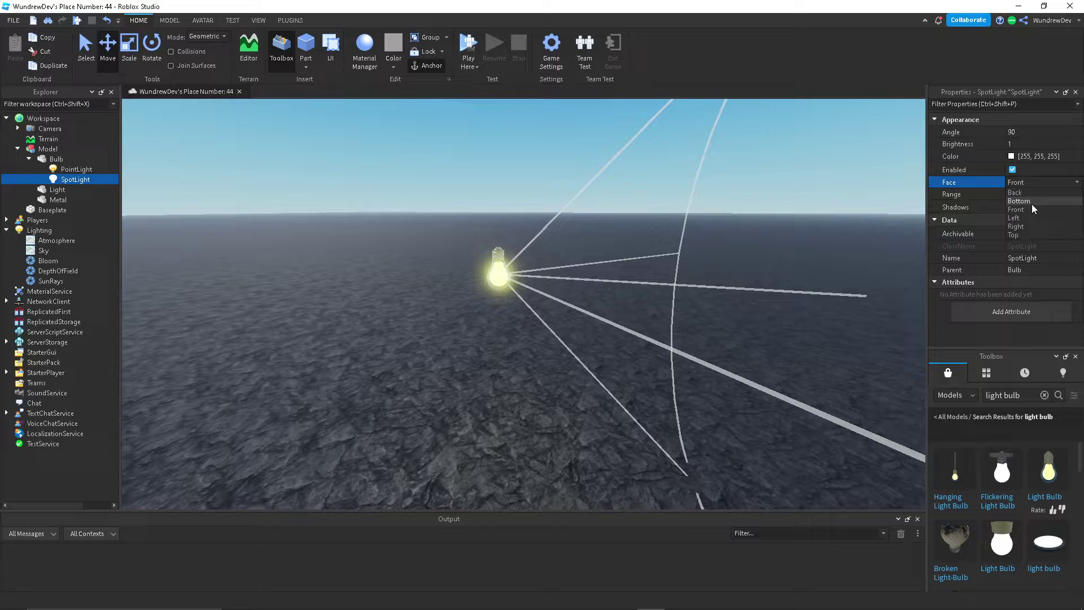
{"action": "left_click", "coordinate": [1023, 183]}
{"action": "left_click", "coordinate": [1021, 200]}
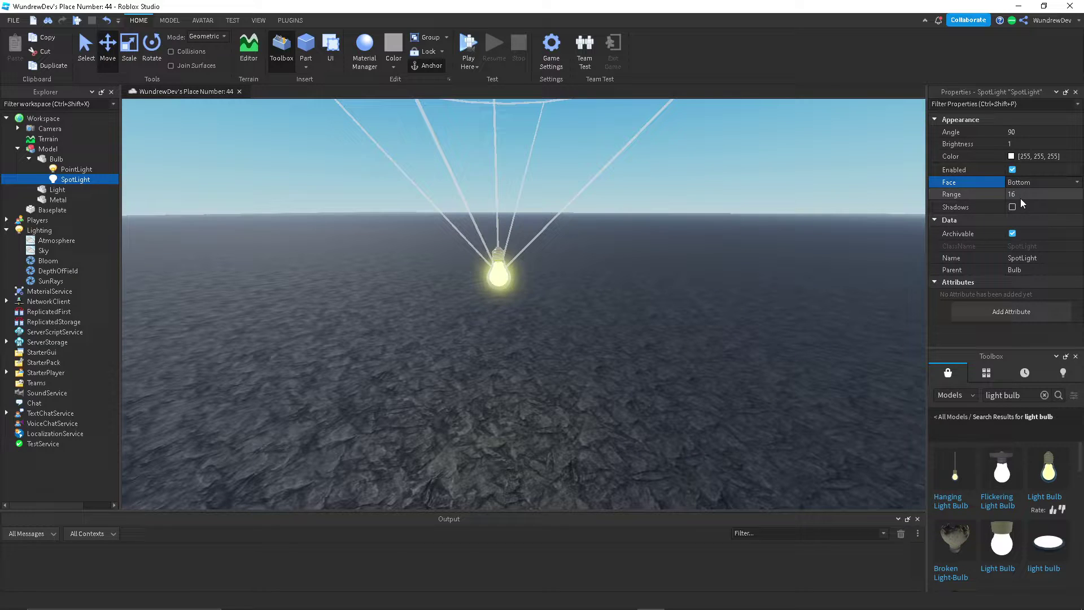
{"action": "left_click", "coordinate": [1028, 183]}
{"action": "left_click", "coordinate": [1018, 232]}
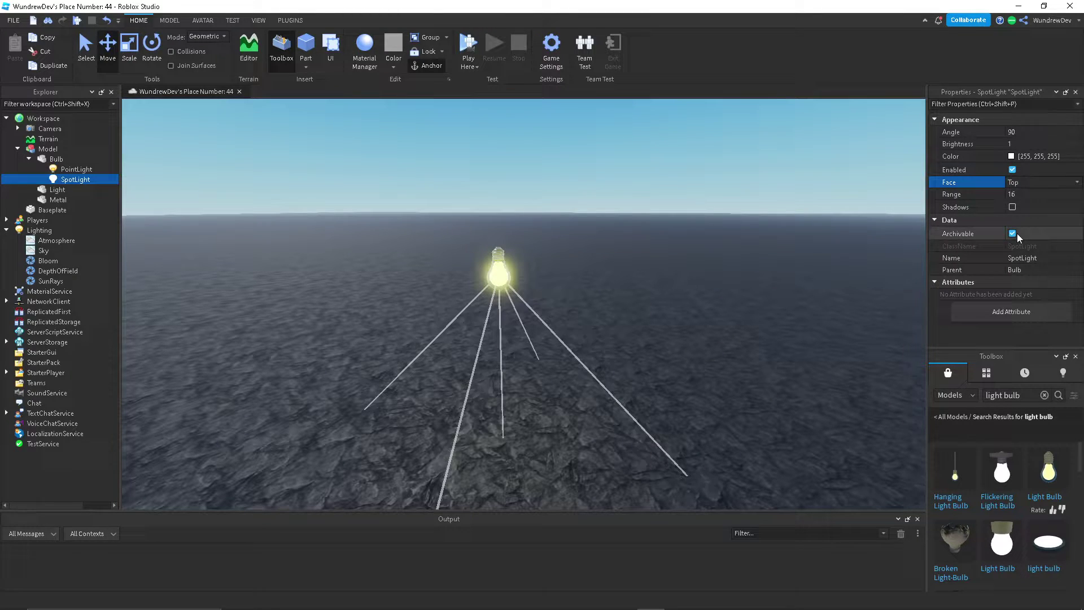
- Raise the whole light bulb model further, to a height of about 16.6 studs
{"action": "right_click_drag", "start_coordinate": [690, 262], "coordinate": [663, 260]}
{"action": "scroll", "coordinate": [663, 259], "scroll_direction": "up", "scroll_amount": 2}
{"action": "scroll", "coordinate": [663, 259], "scroll_direction": "down", "scroll_amount": 2}
{"action": "left_click", "coordinate": [483, 266]}
{"action": "left_click_drag", "start_coordinate": [481, 225], "coordinate": [479, 179]}
{"action": "left_click", "coordinate": [238, 236]}
{"action": "key", "text": "a"}
- Set the SpotLight's Range to 30 and its Brightness to 40
{"action": "left_click", "coordinate": [69, 178]}
{"action": "right_click_drag", "start_coordinate": [574, 243], "coordinate": [597, 226]}
{"action": "key", "text": "w"}
{"action": "key", "text": "s"}
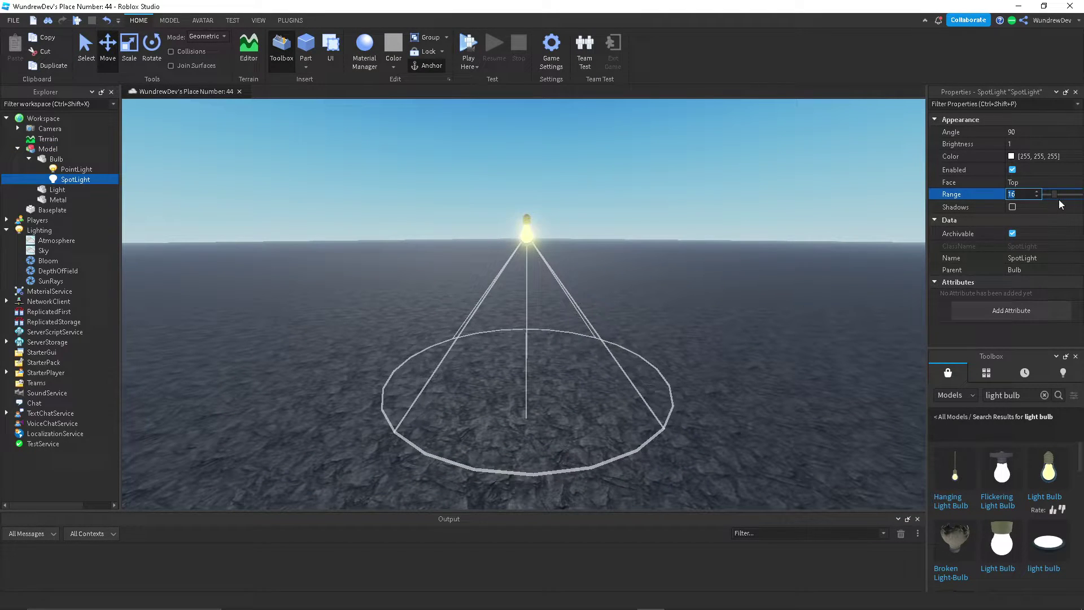
{"action": "type", "text": "30"}
{"action": "left_click", "coordinate": [1051, 146]}
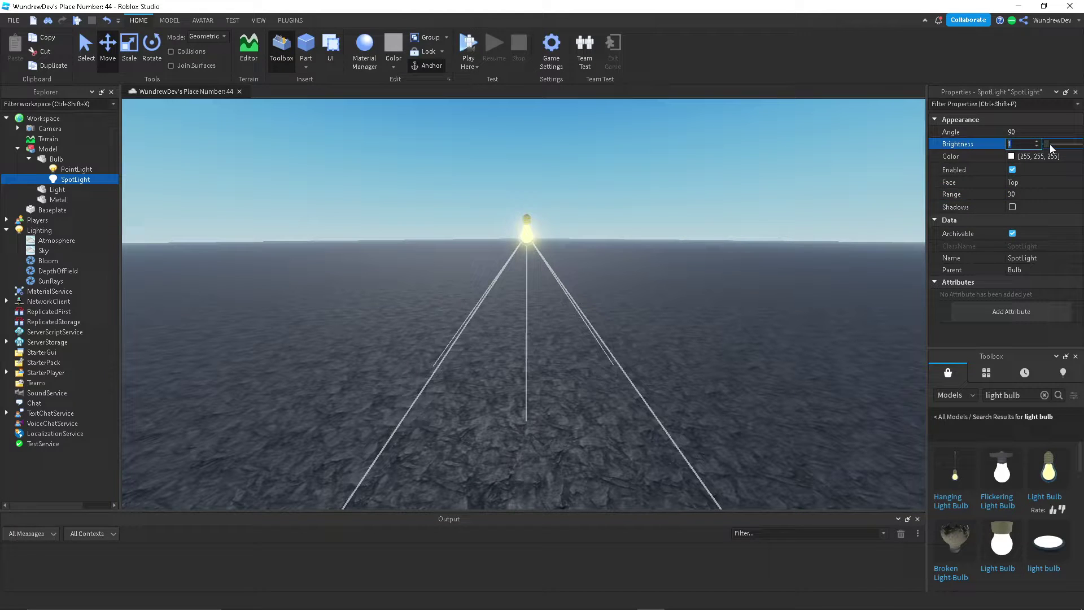
{"action": "left_click_drag", "start_coordinate": [1043, 143], "coordinate": [1081, 145]}
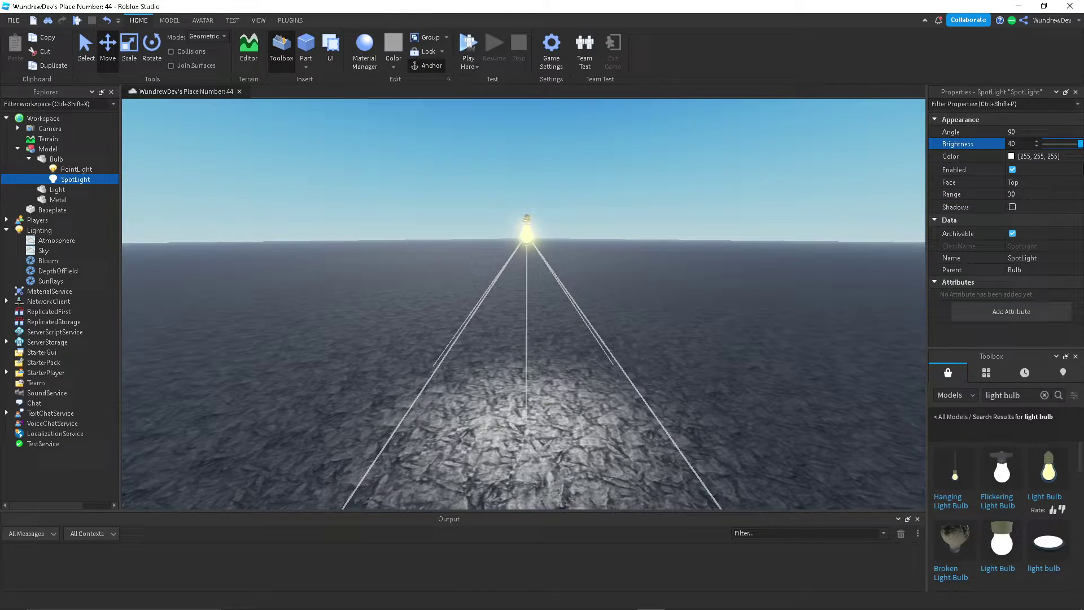
- Examine the bulb and the area its spotlight illuminates on the ground from several distances and angles
{"action": "left_click", "coordinate": [753, 283]}
{"action": "key", "text": "w"}
{"action": "right_click_drag", "start_coordinate": [753, 284], "coordinate": [503, 242]}
{"action": "key", "text": "s"}
{"action": "key", "text": "w"}
{"action": "key", "text": "w"}
{"action": "key", "text": "s"}
{"action": "key", "text": "w"}
{"action": "key", "text": "s"}
{"action": "left_click", "coordinate": [548, 275]}
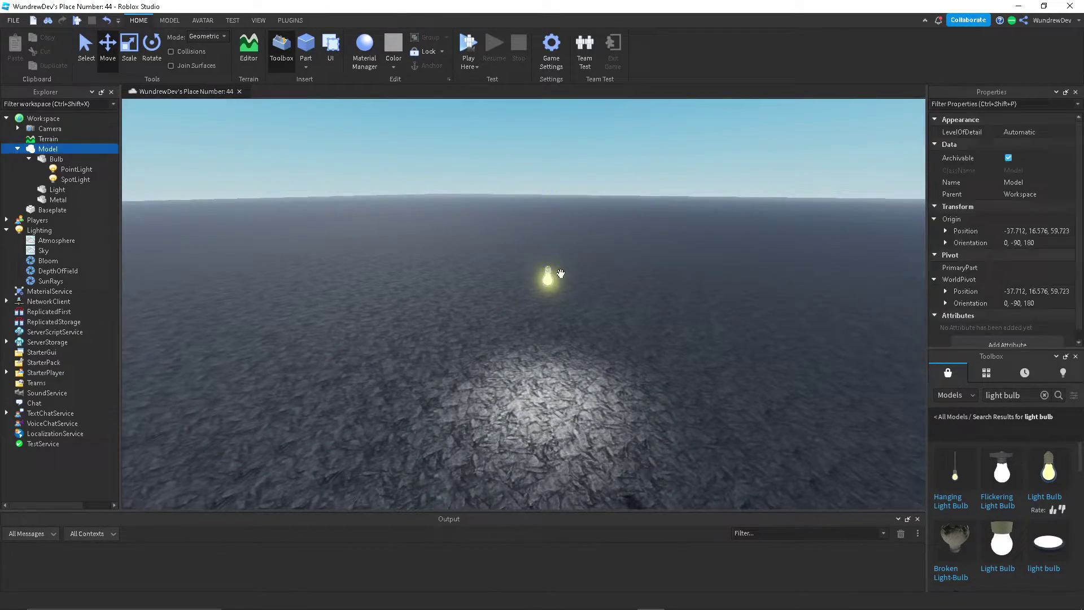
{"action": "left_click", "coordinate": [629, 347]}
{"action": "key", "text": "w"}
{"action": "key", "text": "d"}
{"action": "right_click_drag", "start_coordinate": [629, 348], "coordinate": [595, 294]}
{"action": "key", "text": "s"}
{"action": "key", "text": "s"}
{"action": "key", "text": "w"}
- Insert a block part near the lit area and scale it into an upright wall about 14.1 studs wide and 2 thick
{"action": "right_click_drag", "start_coordinate": [453, 201], "coordinate": [357, 104]}
{"action": "key", "text": "w"}
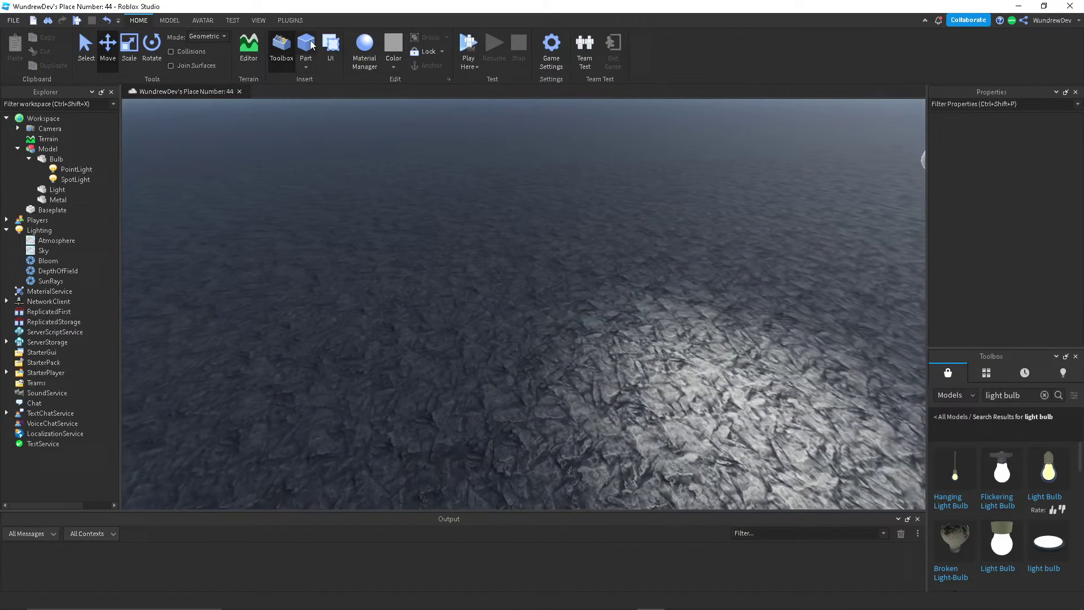
{"action": "left_click", "coordinate": [305, 46]}
{"action": "right_click_drag", "start_coordinate": [602, 238], "coordinate": [602, 243]}
{"action": "key", "text": "ctrl+3"}
{"action": "left_click_drag", "start_coordinate": [576, 345], "coordinate": [557, 231]}
{"action": "key", "text": "s"}
{"action": "left_click_drag", "start_coordinate": [518, 314], "coordinate": [464, 339]}
{"action": "key", "text": "s"}
{"action": "key", "text": "w"}
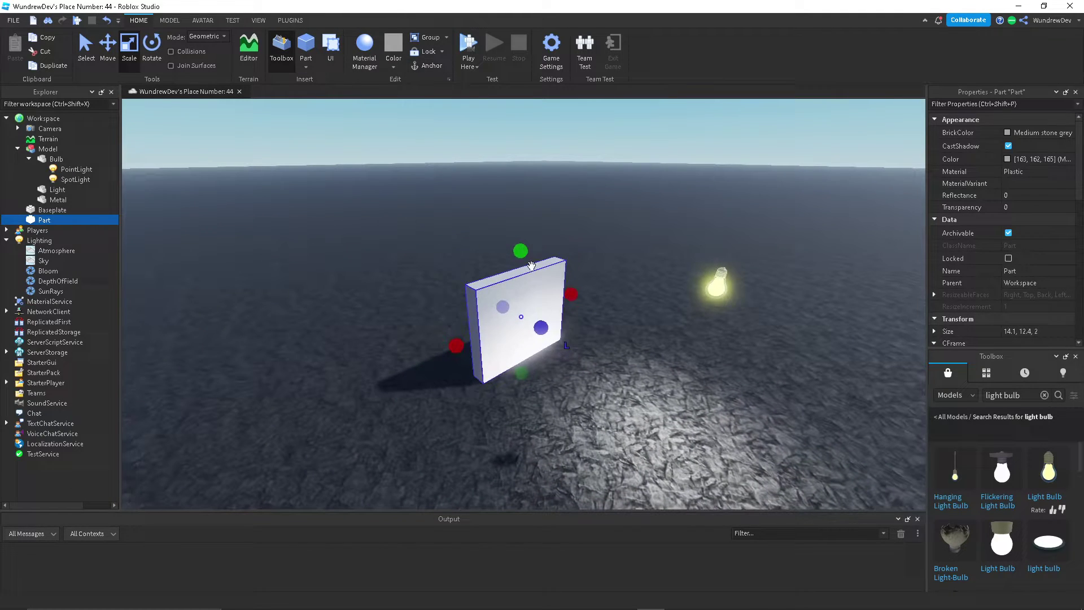
{"action": "left_click_drag", "start_coordinate": [521, 250], "coordinate": [521, 232]}
- Duplicate the wall and shrink the copy into a switch plate of about 2.9 × 4.3 × 2.3 studs on the wall face
{"action": "scroll", "coordinate": [602, 273], "scroll_direction": "up", "scroll_amount": 5}
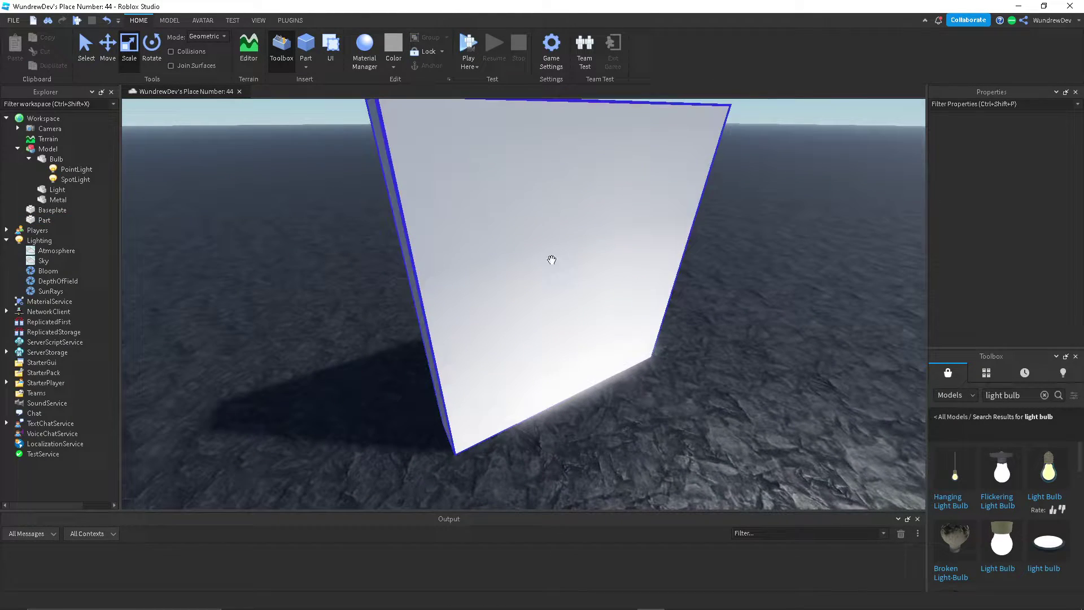
{"action": "key", "text": "ctrl+d"}
{"action": "left_click_drag", "start_coordinate": [669, 252], "coordinate": [615, 267]}
{"action": "right_click_drag", "start_coordinate": [615, 267], "coordinate": [612, 206]}
{"action": "left_click_drag", "start_coordinate": [591, 140], "coordinate": [590, 161]}
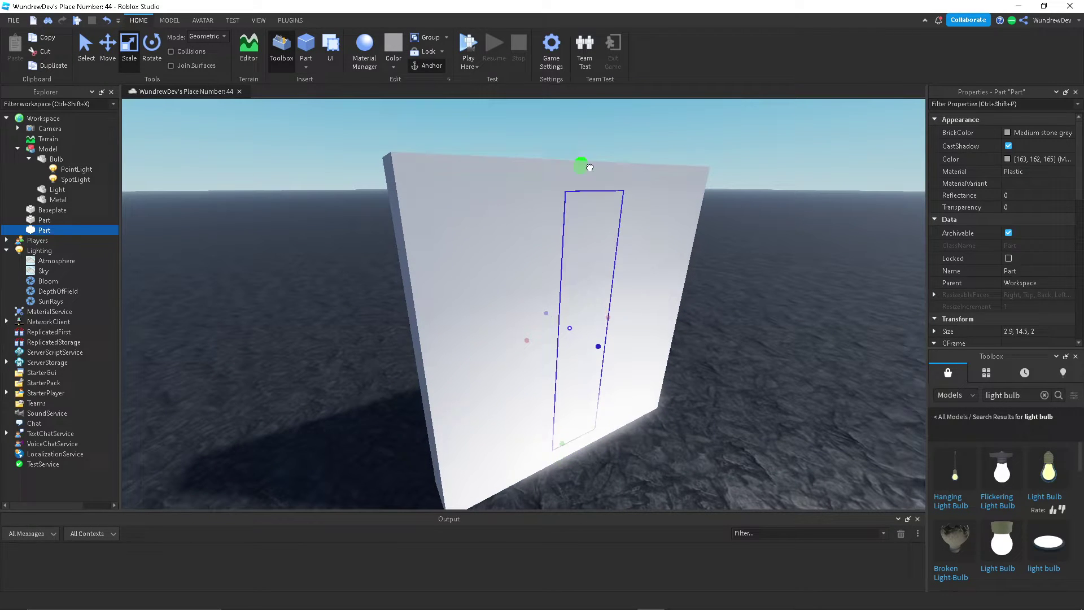
{"action": "left_click_drag", "start_coordinate": [591, 261], "coordinate": [590, 273], "text": "ctrl"}
{"action": "right_click_drag", "start_coordinate": [571, 322], "coordinate": [569, 331]}
{"action": "left_click_drag", "start_coordinate": [570, 331], "coordinate": [580, 331]}
{"action": "right_click_drag", "start_coordinate": [577, 332], "coordinate": [564, 267]}
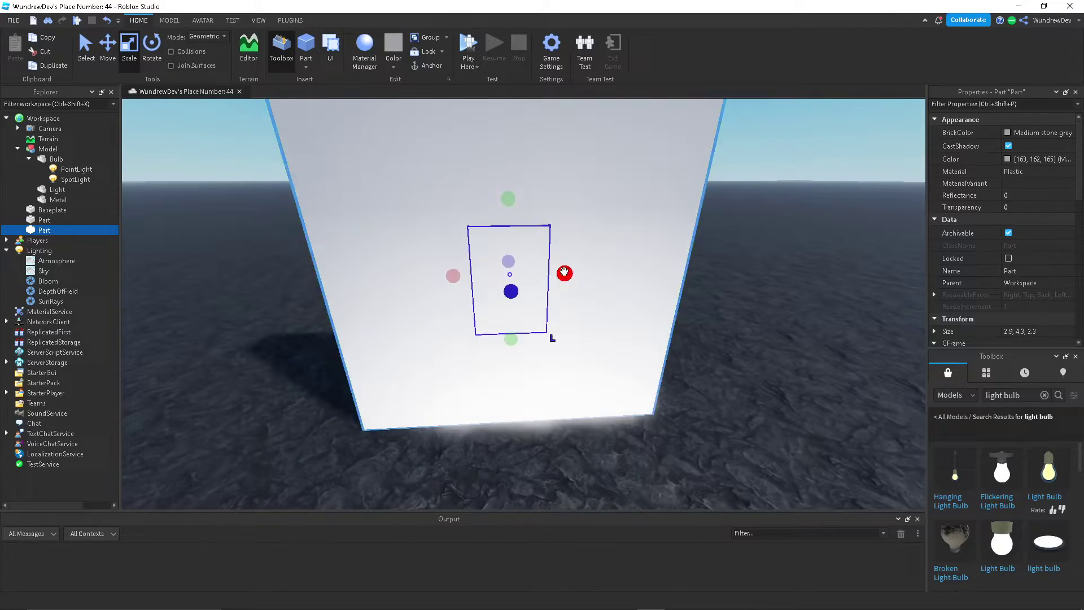
- Reduce the switch plate's width and height further to refine its proportions
{"action": "left_click_drag", "start_coordinate": [565, 267], "coordinate": [555, 277], "text": "ctrl"}
{"action": "right_click_drag", "start_coordinate": [556, 277], "coordinate": [528, 324]}
{"action": "left_click_drag", "start_coordinate": [504, 328], "coordinate": [507, 294]}
{"action": "right_click_drag", "start_coordinate": [508, 294], "coordinate": [522, 260]}
- Duplicate the switch plate and scale the copy into a small toggle of about 0.4 × 0.9 × 1.4 studs
{"action": "scroll", "coordinate": [526, 289], "scroll_direction": "up", "scroll_amount": 1}
{"action": "left_click_drag", "start_coordinate": [553, 243], "coordinate": [522, 243]}
{"action": "key", "text": "ctrl+d"}
{"action": "left_click_drag", "start_coordinate": [497, 165], "coordinate": [501, 207], "text": "ctrl"}
{"action": "right_click_drag", "start_coordinate": [500, 207], "coordinate": [503, 208]}
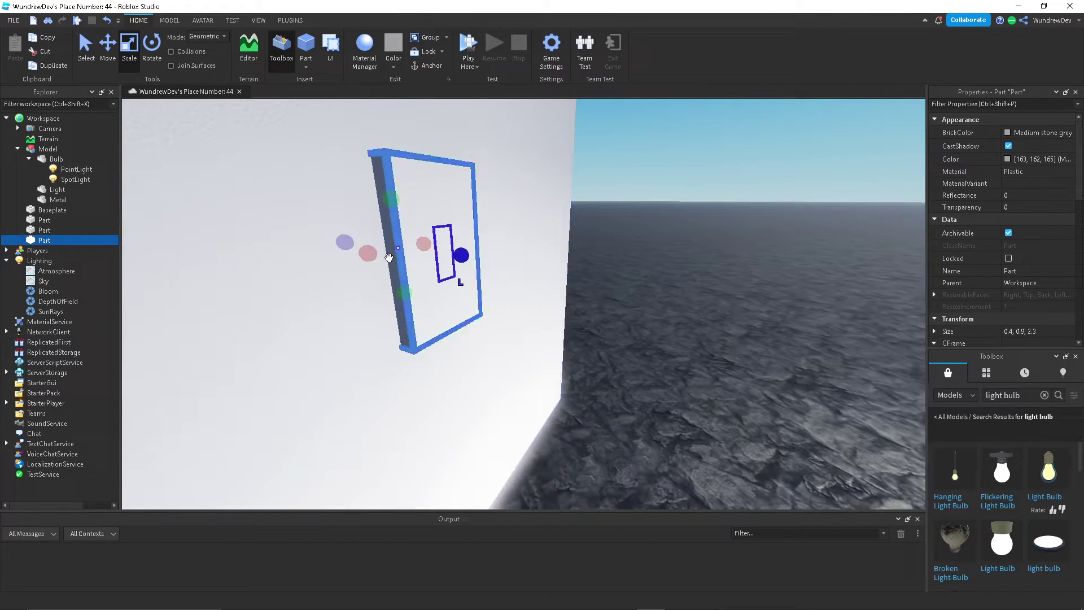
{"action": "left_click_drag", "start_coordinate": [348, 242], "coordinate": [387, 248]}
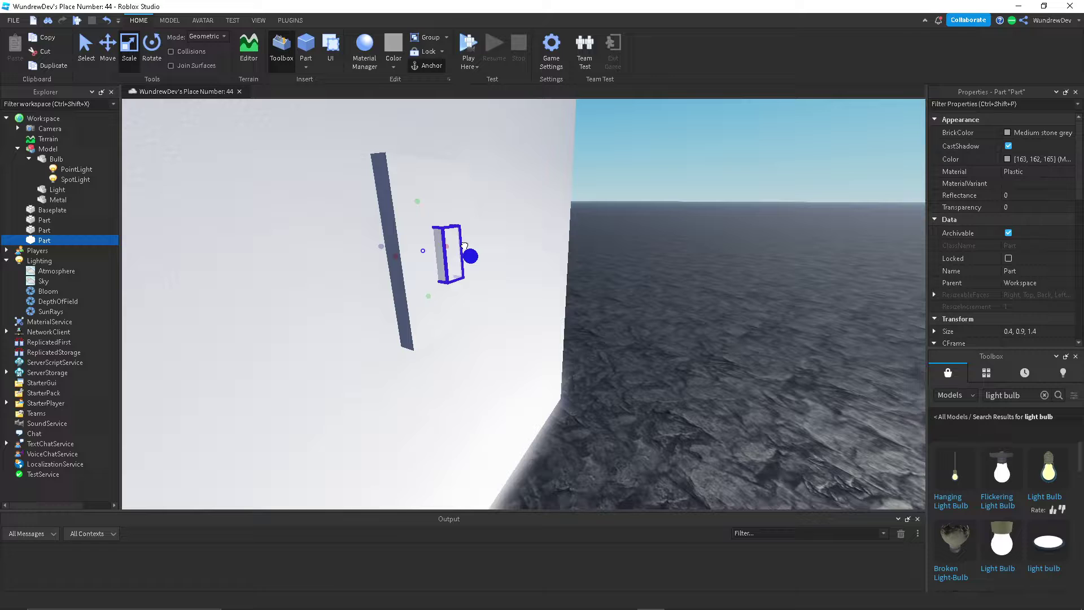
- Tilt the small toggle slightly on the switch plate
{"action": "key", "text": "ctrl+4"}
{"action": "left_click_drag", "start_coordinate": [469, 220], "coordinate": [470, 231]}
{"action": "right_click_drag", "start_coordinate": [724, 242], "coordinate": [724, 243]}
{"action": "scroll", "coordinate": [724, 243], "scroll_direction": "down", "scroll_amount": 3}
{"action": "left_click", "coordinate": [724, 244]}
- Change the switch plate's BrickColor to a near-black shade
{"action": "scroll", "coordinate": [525, 254], "scroll_direction": "up", "scroll_amount": 2}
{"action": "left_click", "coordinate": [532, 238]}
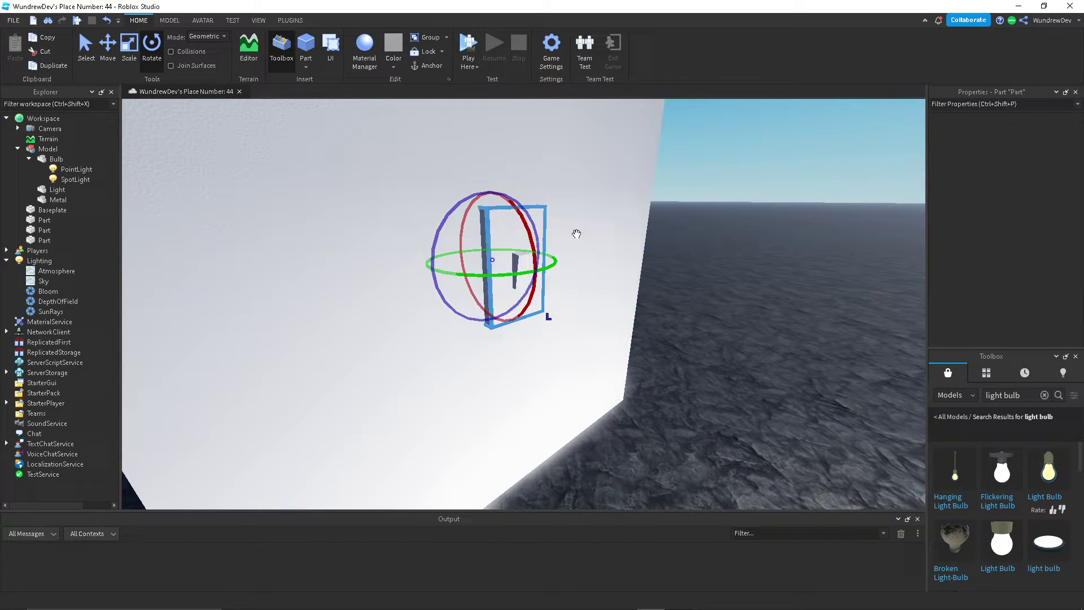
{"action": "left_click", "coordinate": [1033, 133]}
{"action": "left_click", "coordinate": [893, 331]}
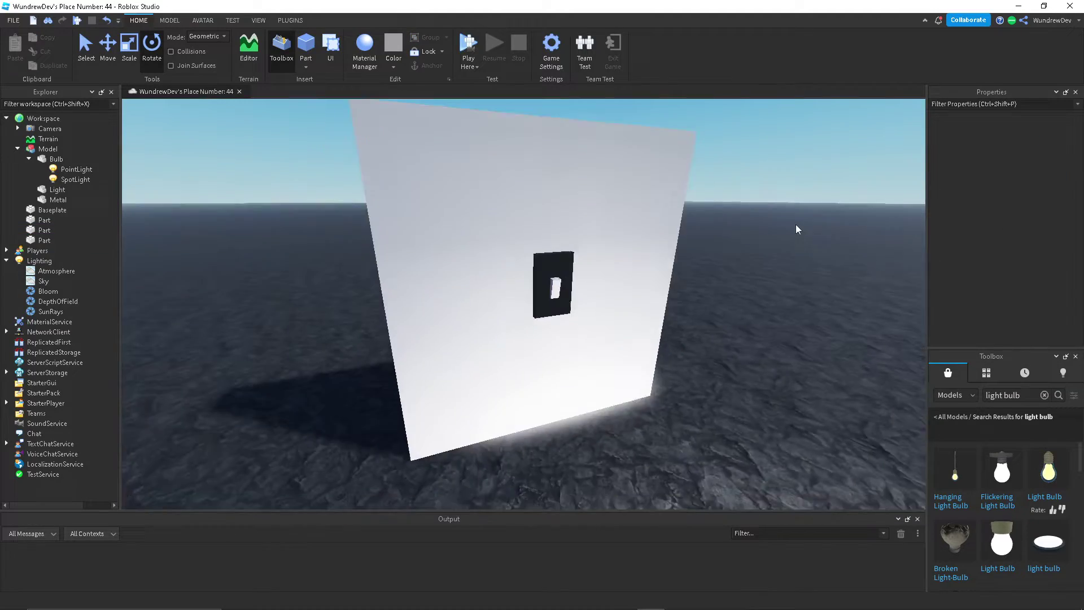
- Examine the wall switch up close and its placement relative to the light bulb
{"action": "scroll", "coordinate": [506, 205], "scroll_direction": "down", "scroll_amount": 5}
{"action": "left_click", "coordinate": [506, 205]}
{"action": "scroll", "coordinate": [506, 248], "scroll_direction": "up", "scroll_amount": 8}
{"action": "scroll", "coordinate": [567, 249], "scroll_direction": "down", "scroll_amount": 8}
{"action": "scroll", "coordinate": [562, 257], "scroll_direction": "up", "scroll_amount": 5}
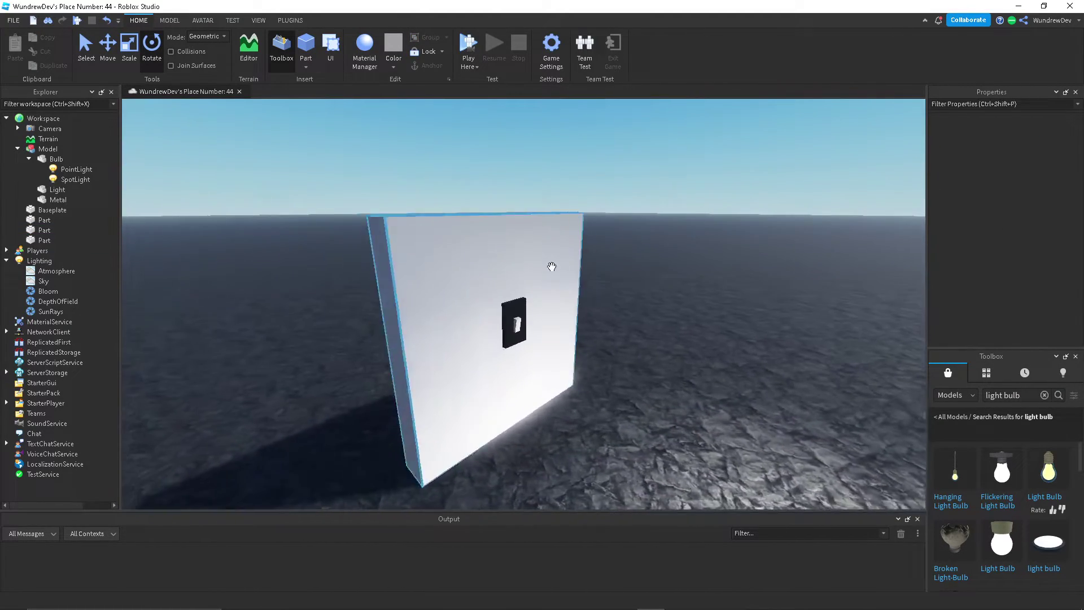
{"action": "scroll", "coordinate": [557, 263], "scroll_direction": "down", "scroll_amount": 2}
{"action": "scroll", "coordinate": [535, 324], "scroll_direction": "up", "scroll_amount": 3}
{"action": "right_click_drag", "start_coordinate": [535, 324], "coordinate": [534, 325]}
{"action": "scroll", "coordinate": [534, 324], "scroll_direction": "down", "scroll_amount": 3}
{"action": "right_click_drag", "start_coordinate": [613, 293], "coordinate": [612, 293]}
{"action": "scroll", "coordinate": [612, 294], "scroll_direction": "down", "scroll_amount": 2}
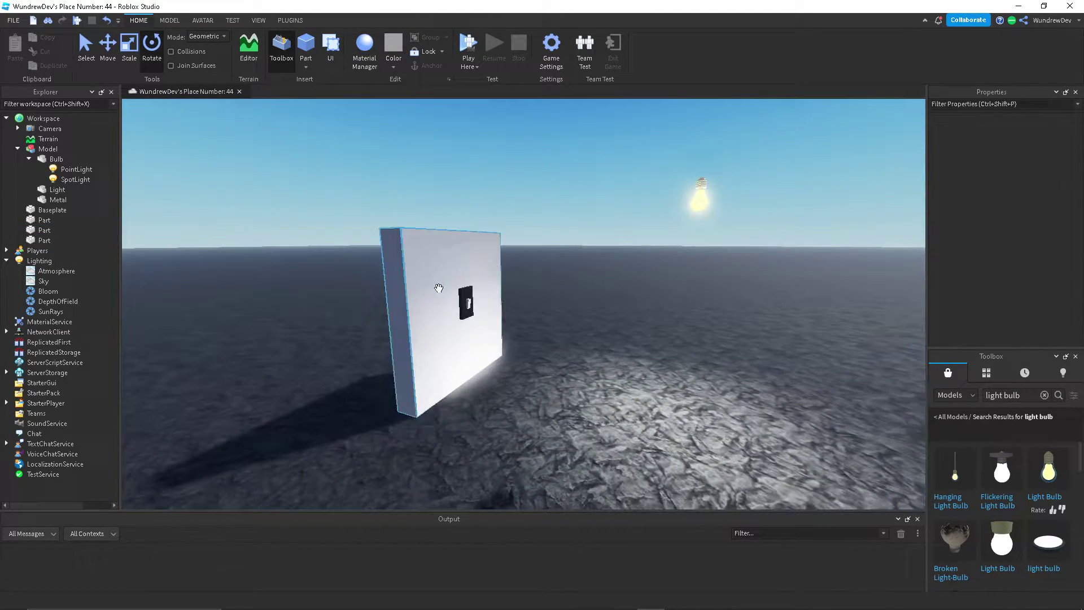
{"action": "right_click_drag", "start_coordinate": [476, 295], "coordinate": [474, 298]}
{"action": "scroll", "coordinate": [573, 249], "scroll_direction": "up", "scroll_amount": 3}
{"action": "scroll", "coordinate": [567, 238], "scroll_direction": "up", "scroll_amount": 3}
{"action": "right_click_drag", "start_coordinate": [581, 225], "coordinate": [564, 268]}
{"action": "scroll", "coordinate": [564, 269], "scroll_direction": "down", "scroll_amount": 6}
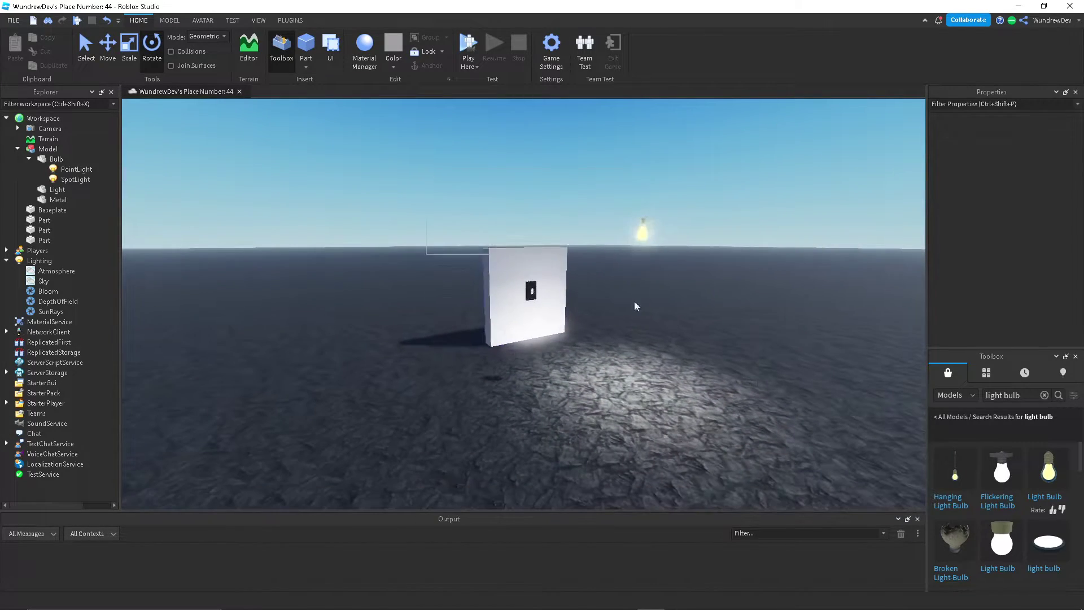
- Select the wall together with its switch plate and toggle, and anchor them
{"action": "left_click_drag", "start_coordinate": [635, 306], "coordinate": [672, 339]}
{"action": "left_click", "coordinate": [432, 68]}
{"action": "left_click", "coordinate": [581, 275]}
- Add a ClickDetector to the small white toggle part of the switch
{"action": "scroll", "coordinate": [580, 274], "scroll_direction": "up", "scroll_amount": 4}
{"action": "right_click_drag", "start_coordinate": [580, 275], "coordinate": [514, 310]}
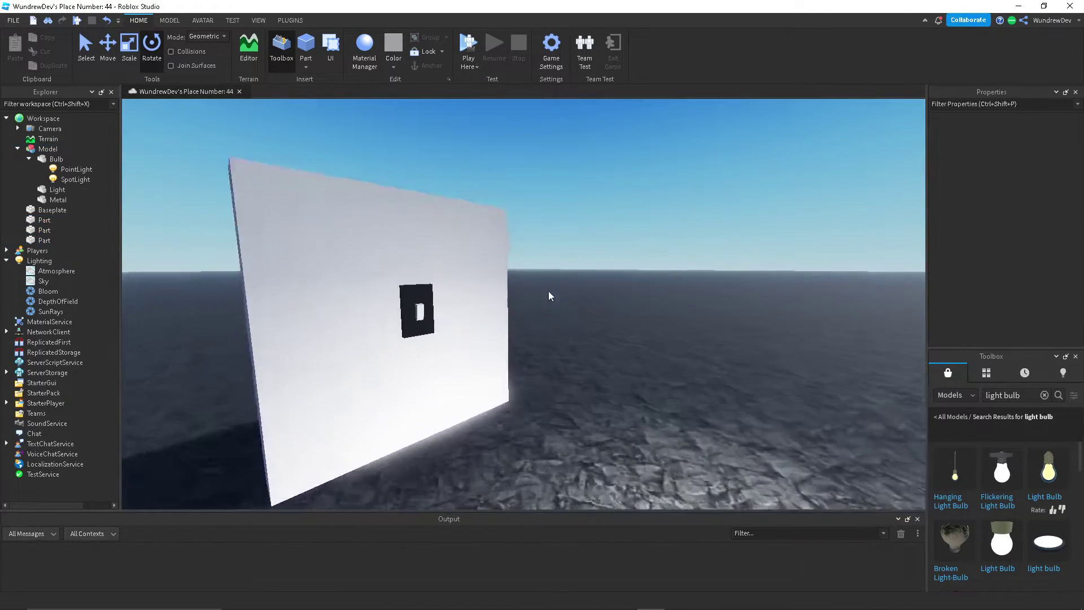
{"action": "scroll", "coordinate": [549, 292], "scroll_direction": "up", "scroll_amount": 3}
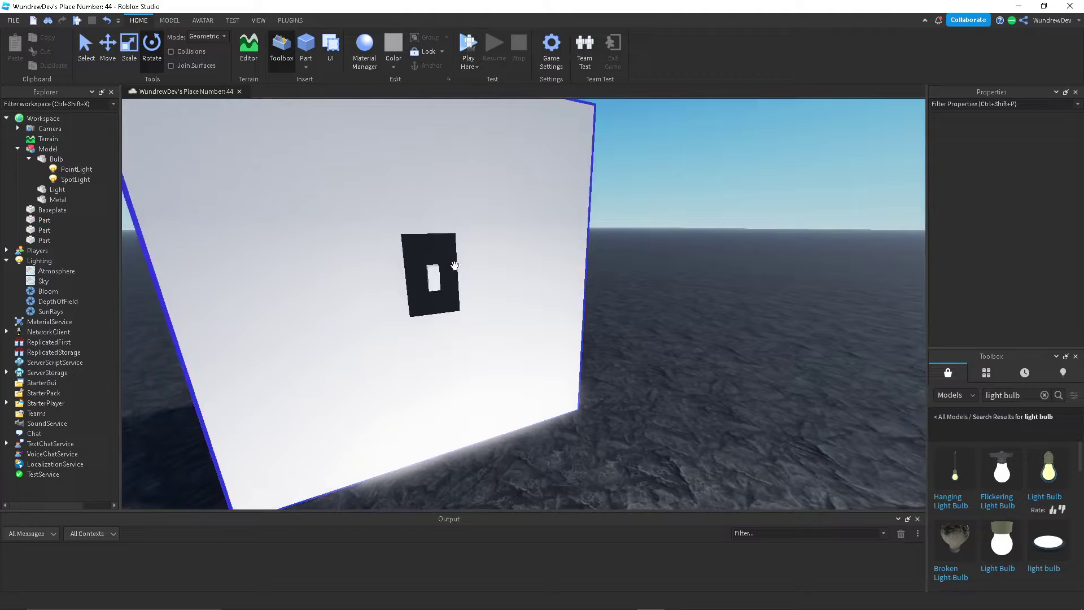
{"action": "left_click", "coordinate": [433, 274]}
{"action": "right_click_drag", "start_coordinate": [441, 268], "coordinate": [418, 286]}
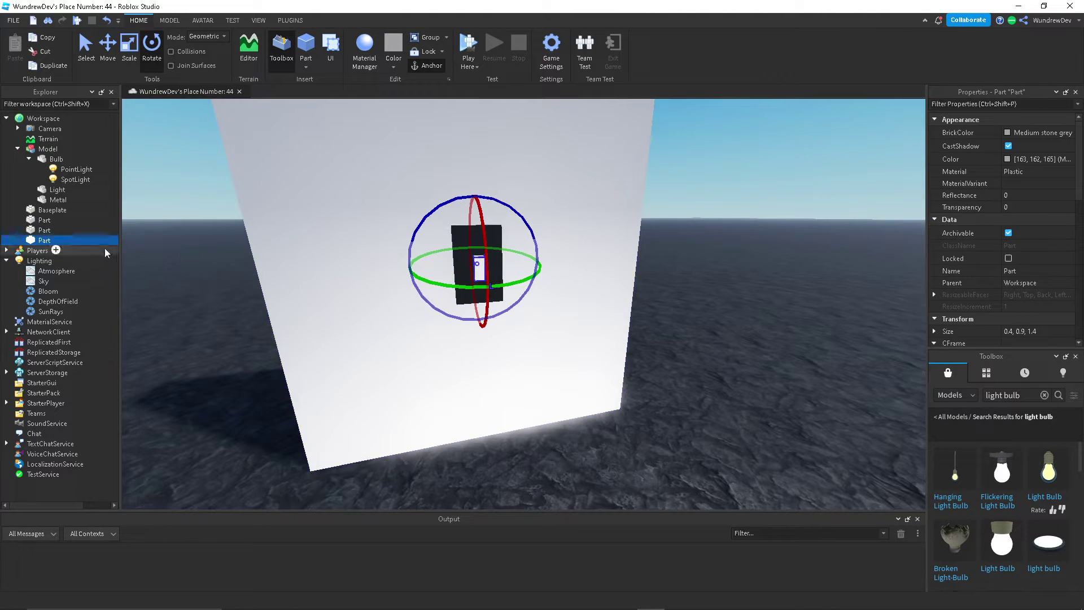
{"action": "left_click", "coordinate": [57, 240]}
{"action": "type", "text": "cli"}
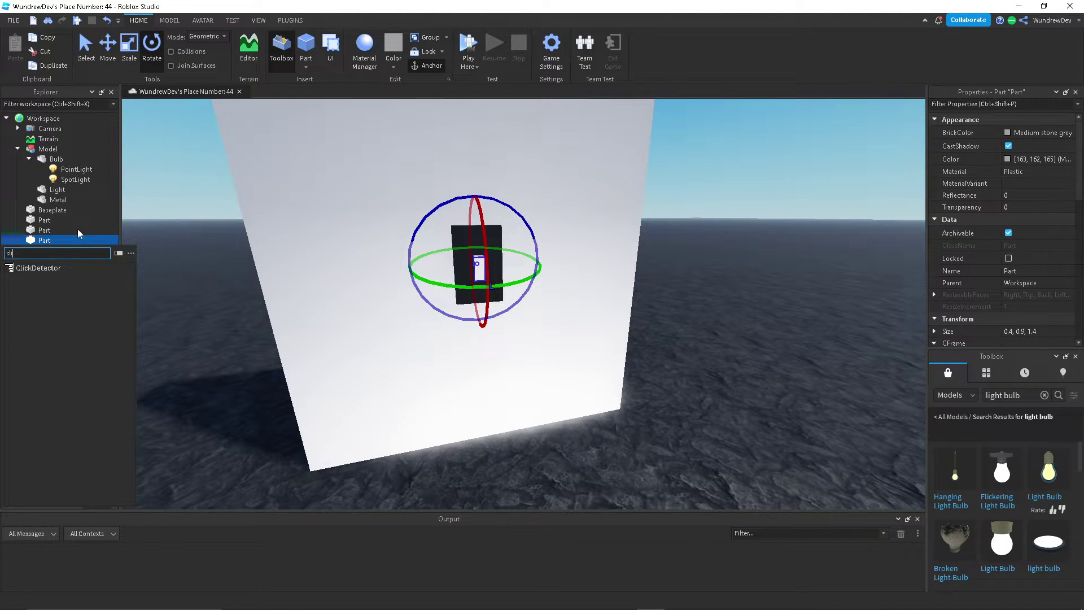
{"action": "left_click", "coordinate": [38, 269]}
{"action": "middle_click_drag", "start_coordinate": [222, 202], "coordinate": [365, 245]}
{"action": "scroll", "coordinate": [366, 246], "scroll_direction": "up", "scroll_amount": 2}
{"action": "scroll", "coordinate": [365, 245], "scroll_direction": "down", "scroll_amount": 4}
{"action": "scroll", "coordinate": [333, 279], "scroll_direction": "up", "scroll_amount": 3}
{"action": "right_click_drag", "start_coordinate": [367, 315], "coordinate": [368, 314]}
{"action": "scroll", "coordinate": [368, 315], "scroll_direction": "down", "scroll_amount": 2}
{"action": "scroll", "coordinate": [556, 288], "scroll_direction": "up", "scroll_amount": 1}
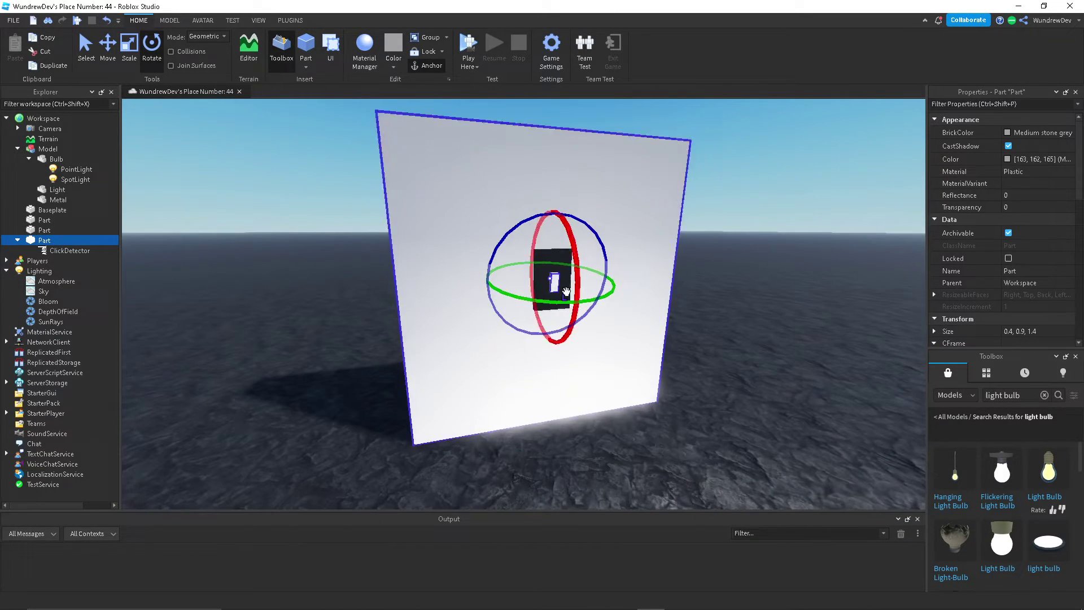
- Add a Script inside the toggle's ClickDetector and clear its default print line
{"action": "left_click", "coordinate": [98, 251]}
{"action": "type", "text": "sc"}
{"action": "left_click", "coordinate": [38, 278]}
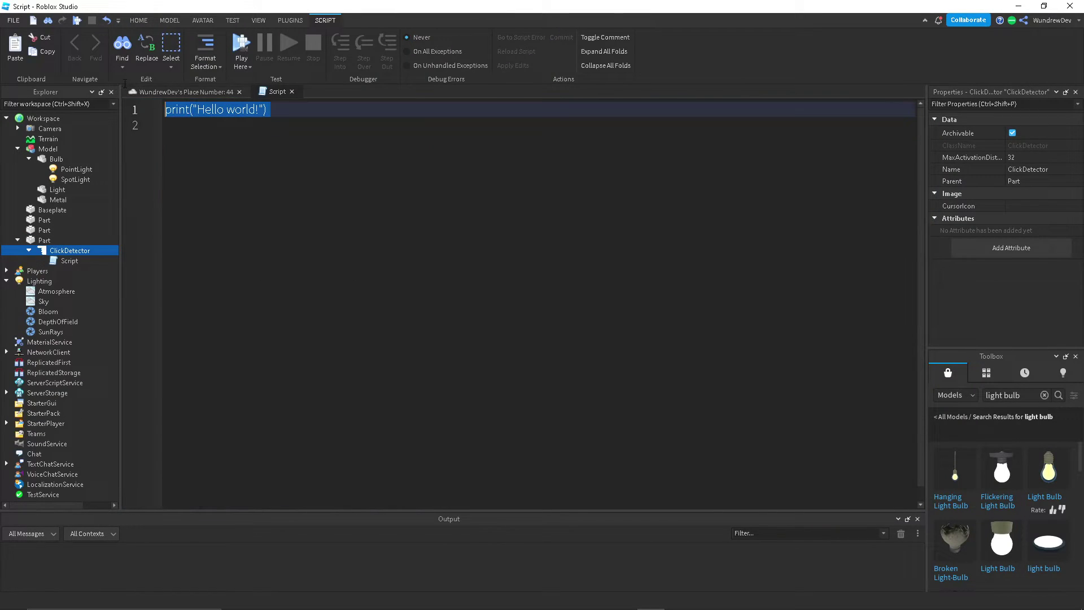
{"action": "key", "text": "BackSpace"}
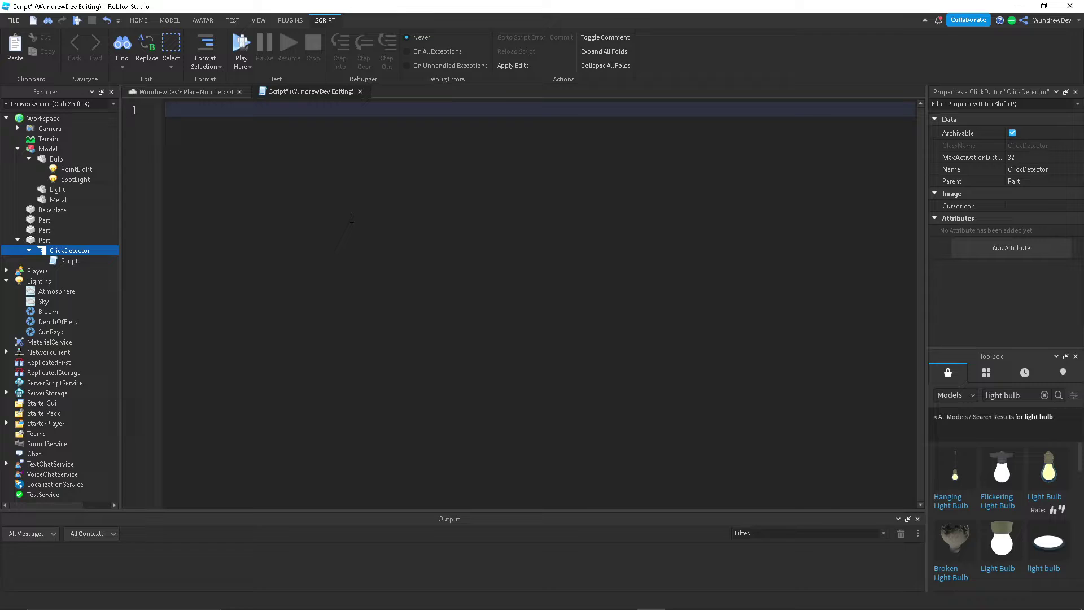
- Declare the bulb's spotlight in the script with local light = workspace.Model.Bulb.SpotLight, followed by a blank line
{"action": "type", "text": "local light = workspace."}
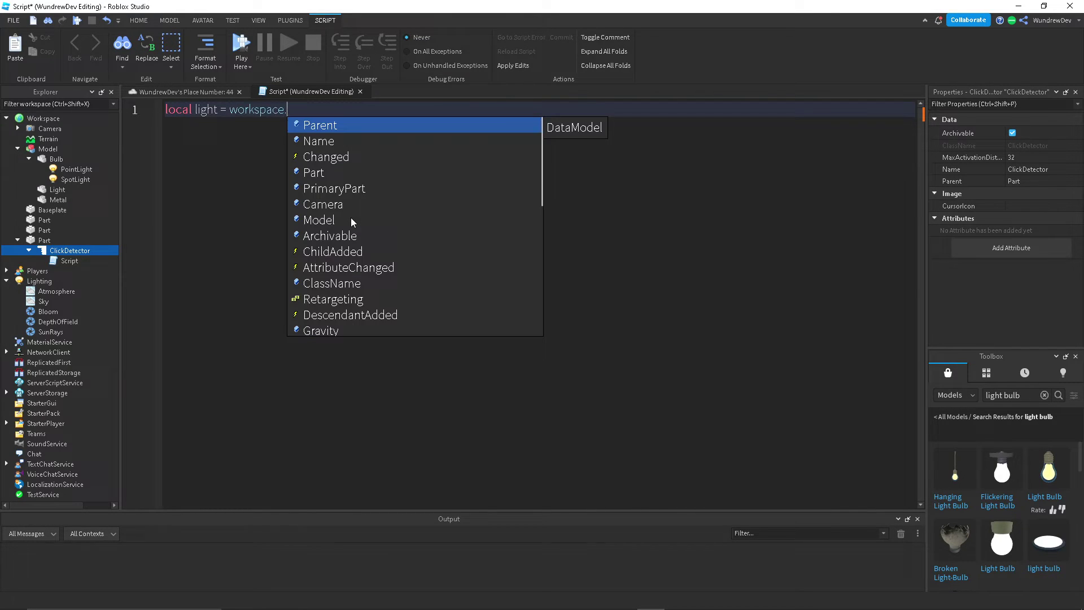
{"action": "type", "text": "mo"}
{"action": "key", "text": "Tab"}
{"action": "type", "text": ".bu"}
{"action": "key", "text": "Tab"}
{"action": "type", "text": ".spo"}
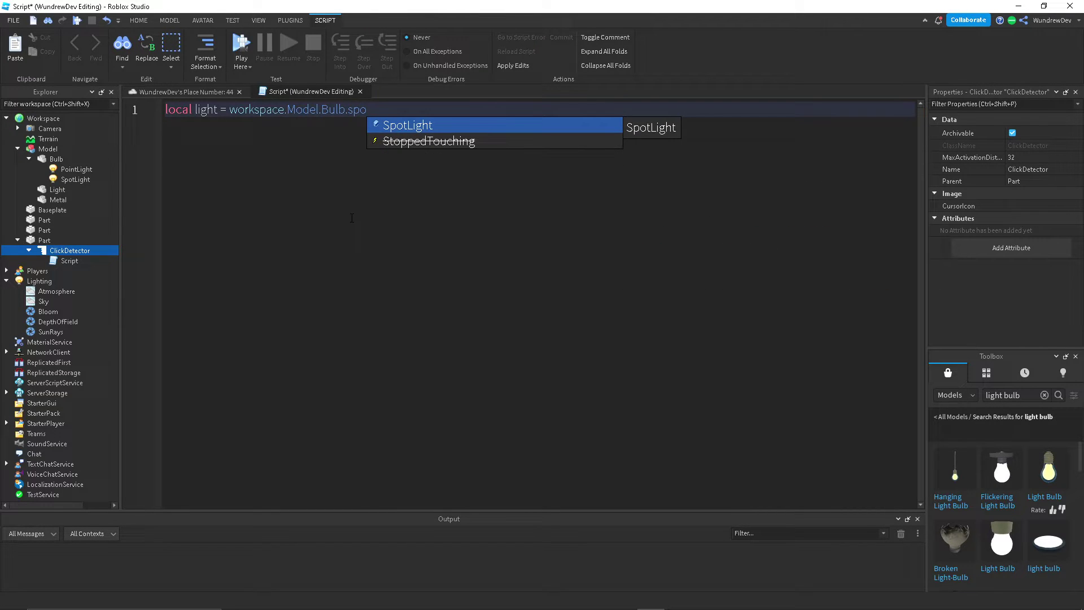
{"action": "key", "text": "Tab"}
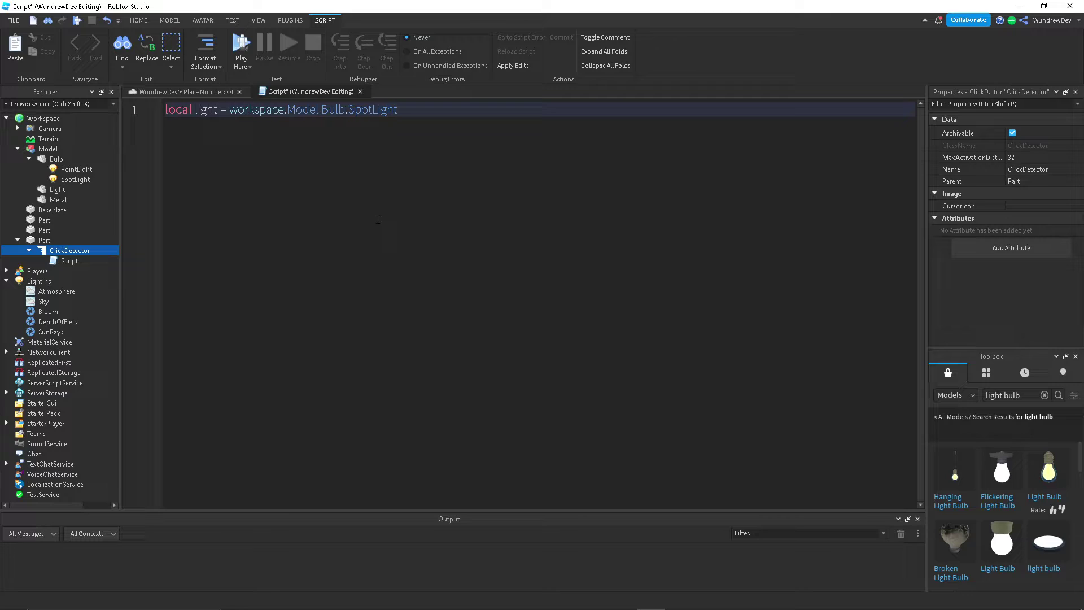
{"action": "key", "text": "Return"}
{"action": "key", "text": "Return"}
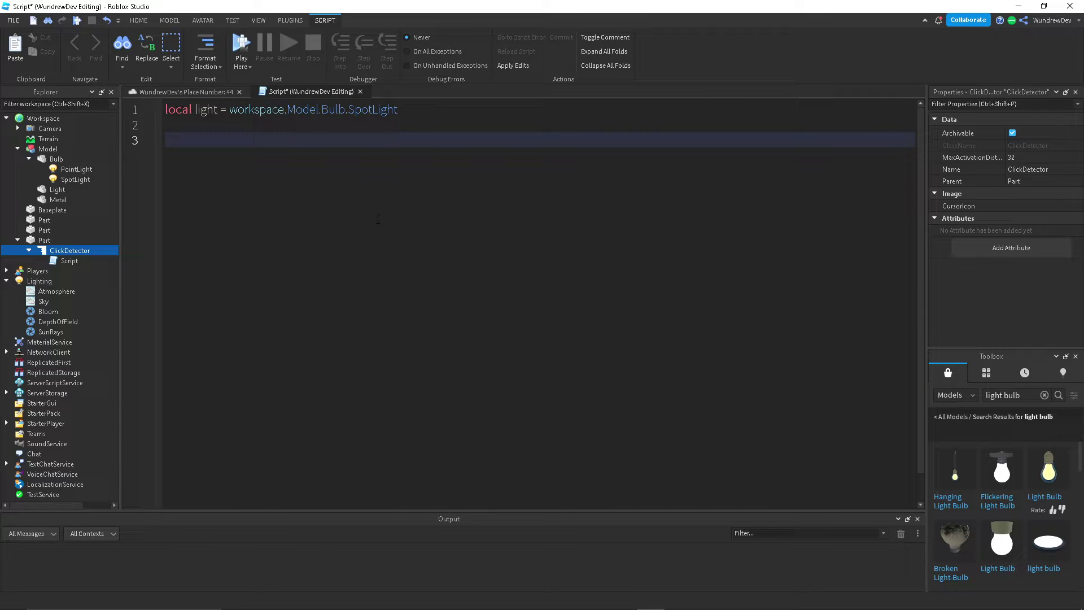
- Connect an empty function to the ClickDetector's click event with script.Parent.MouseClick:Connect(function() ... end)
{"action": "type", "text": "script."}
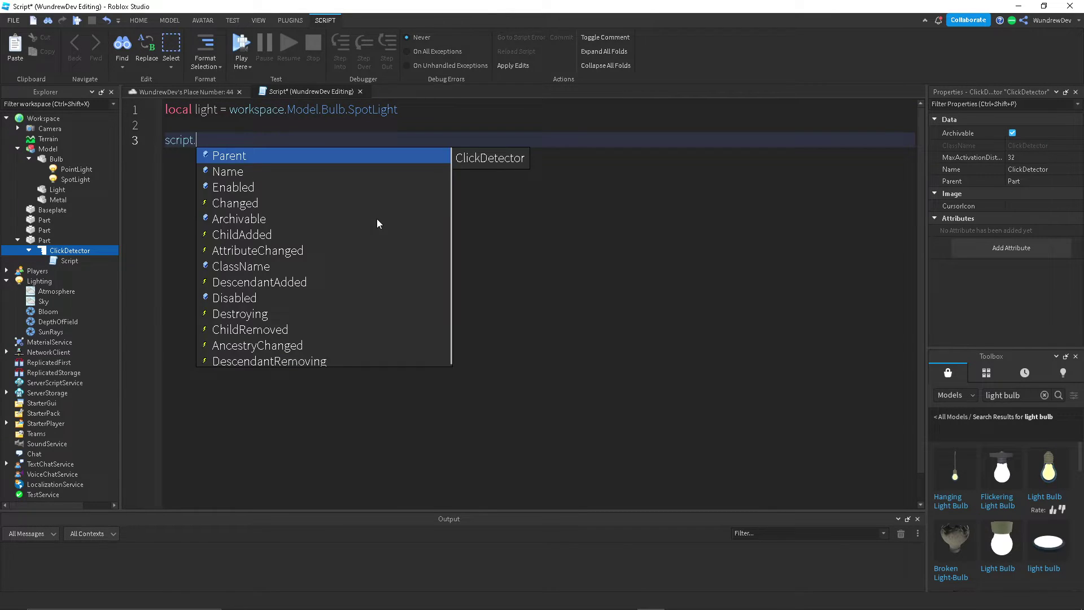
{"action": "key", "text": "Tab"}
{"action": "type", "text": ".to"}
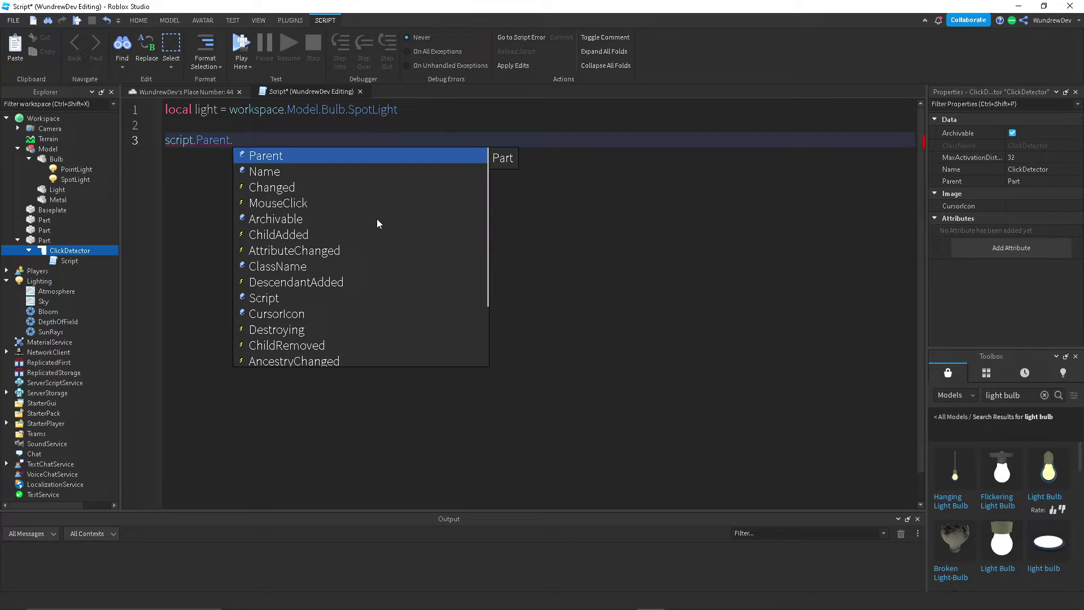
{"action": "type", "text": "M"}
{"action": "key", "text": "Tab"}
{"action": "type", "text": ":C"}
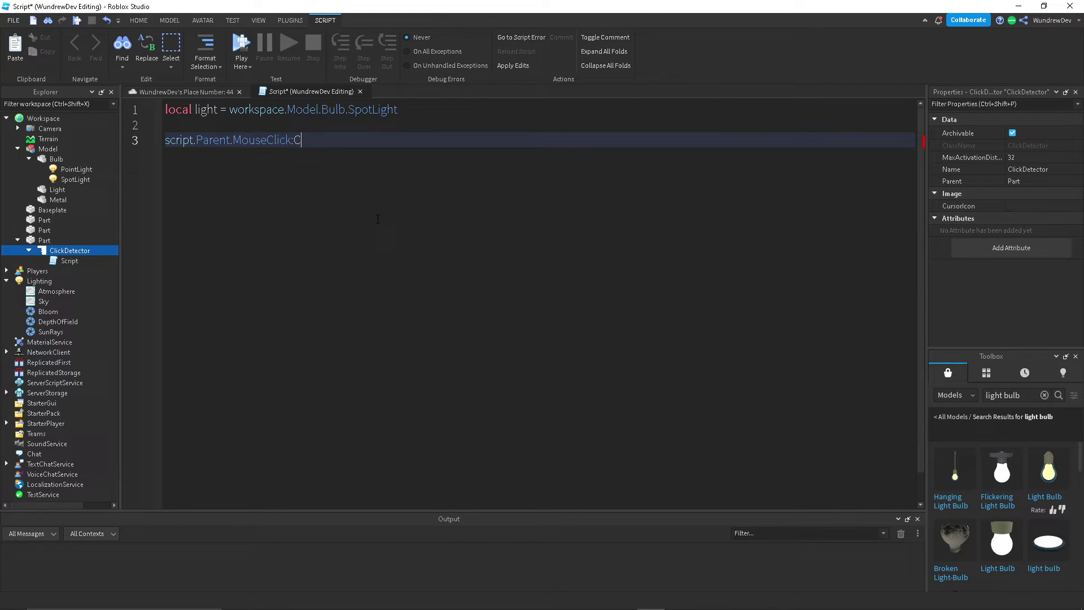
{"action": "key", "text": "Tab"}
{"action": "type", "text": "(f("}
{"action": "key", "text": "BackSpace"}
{"action": "key", "text": "Tab"}
{"action": "type", "text": "()"}
{"action": "key", "text": "Return"}
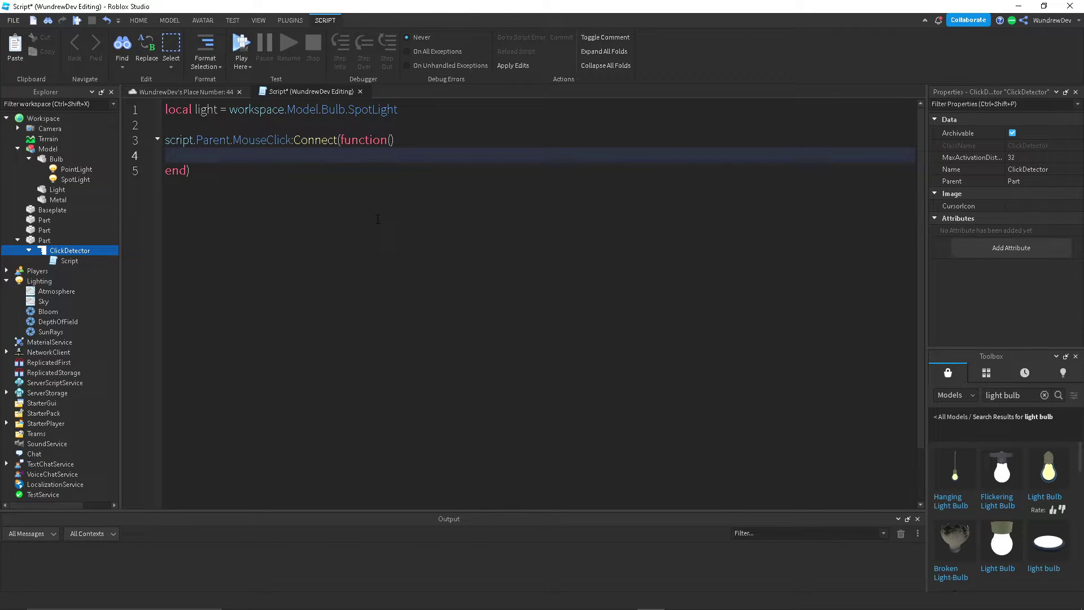
{"action": "key", "text": "ctrl+a"}
{"action": "key", "text": "Right"}
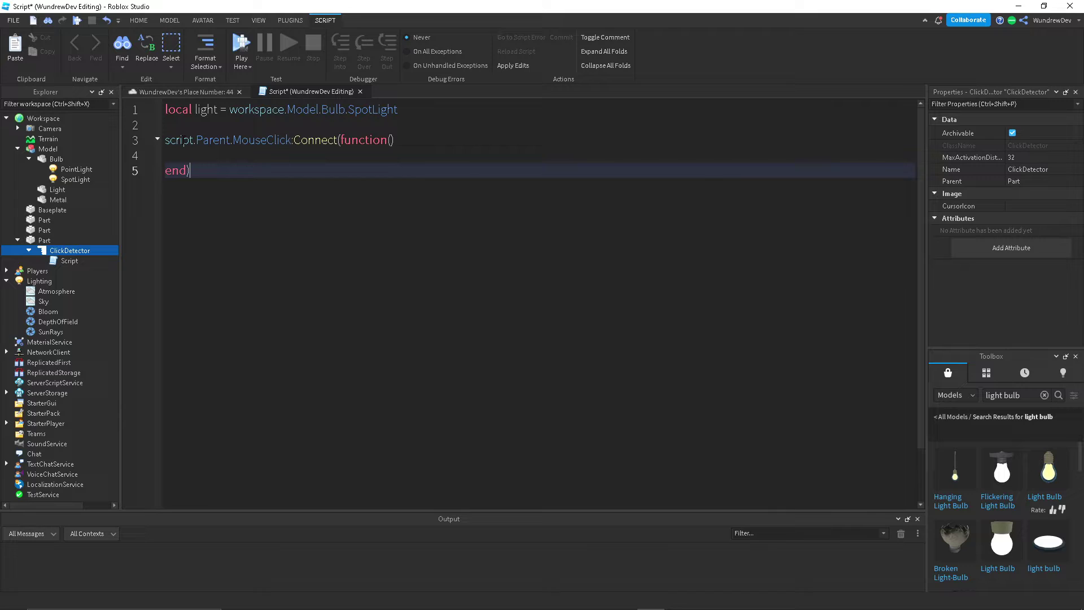
{"action": "double_click", "coordinate": [182, 141]}
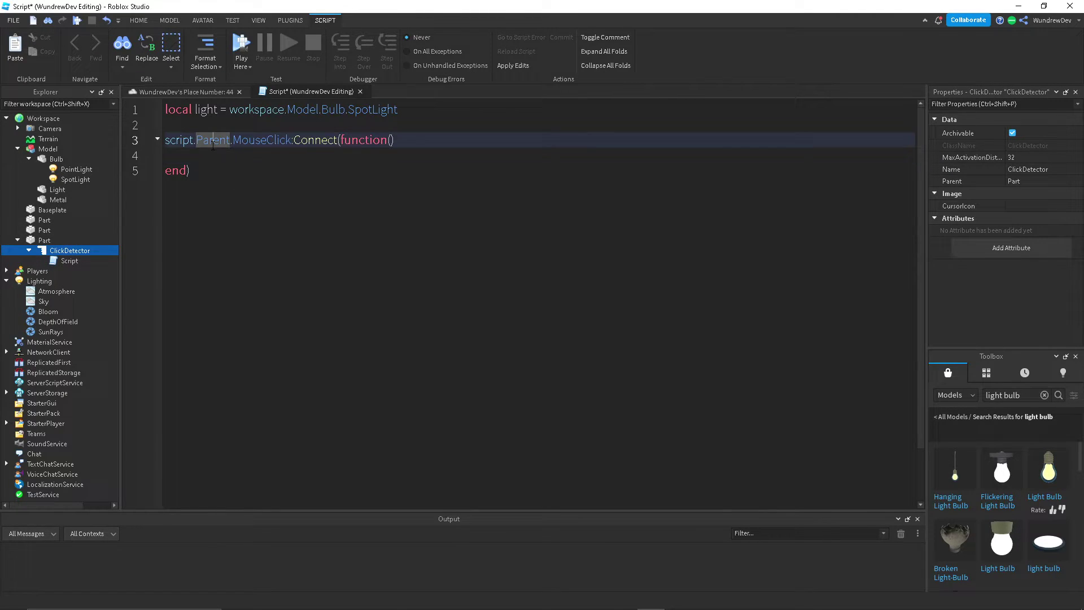
{"action": "left_click", "coordinate": [275, 154]}
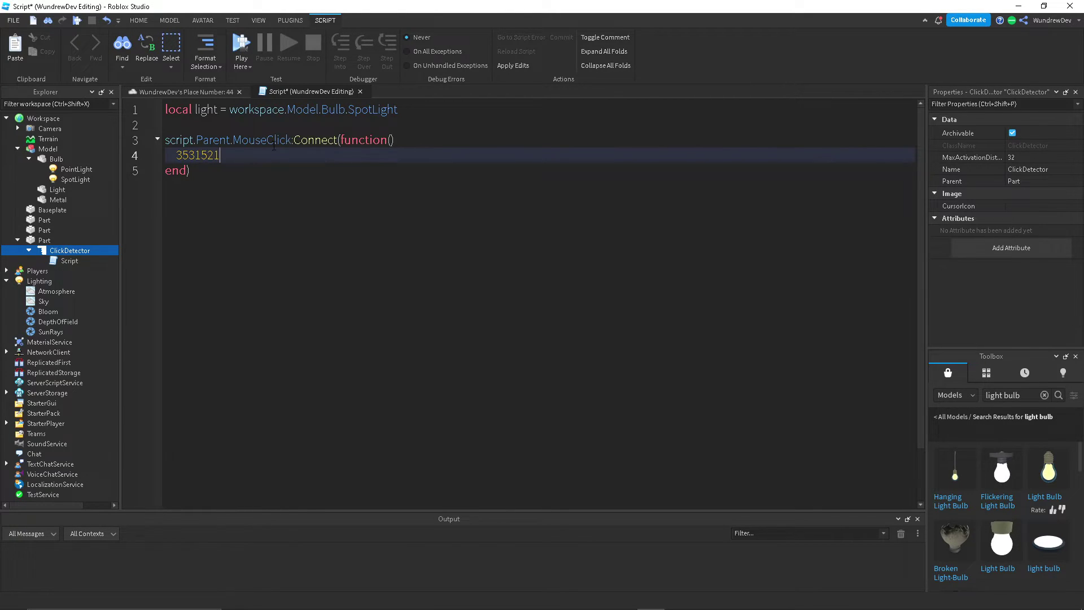
{"action": "key", "text": "shift+Home"}
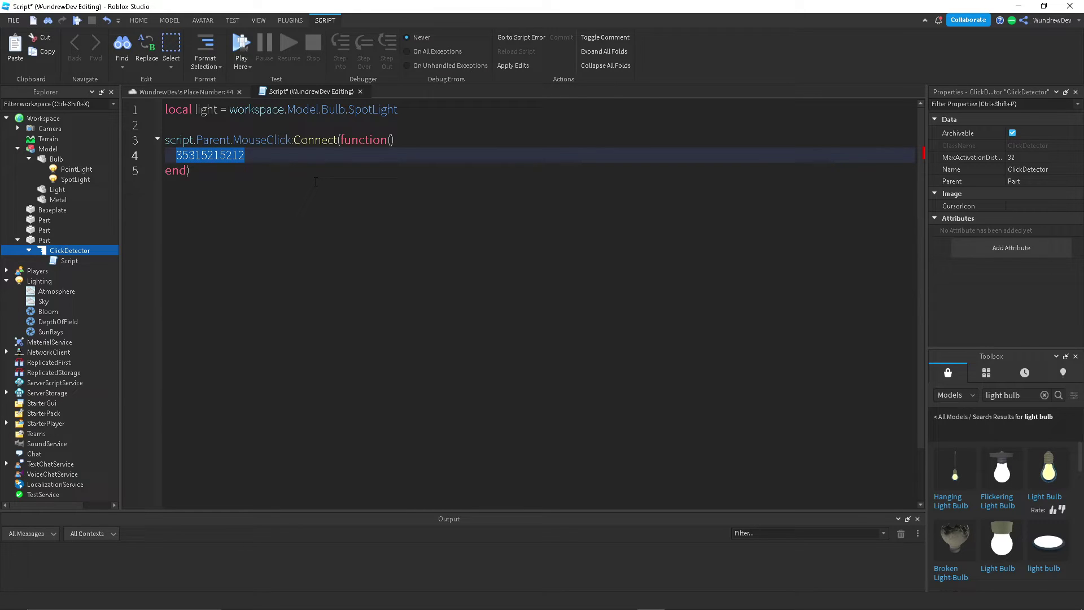
{"action": "key", "text": "BackSpace"}
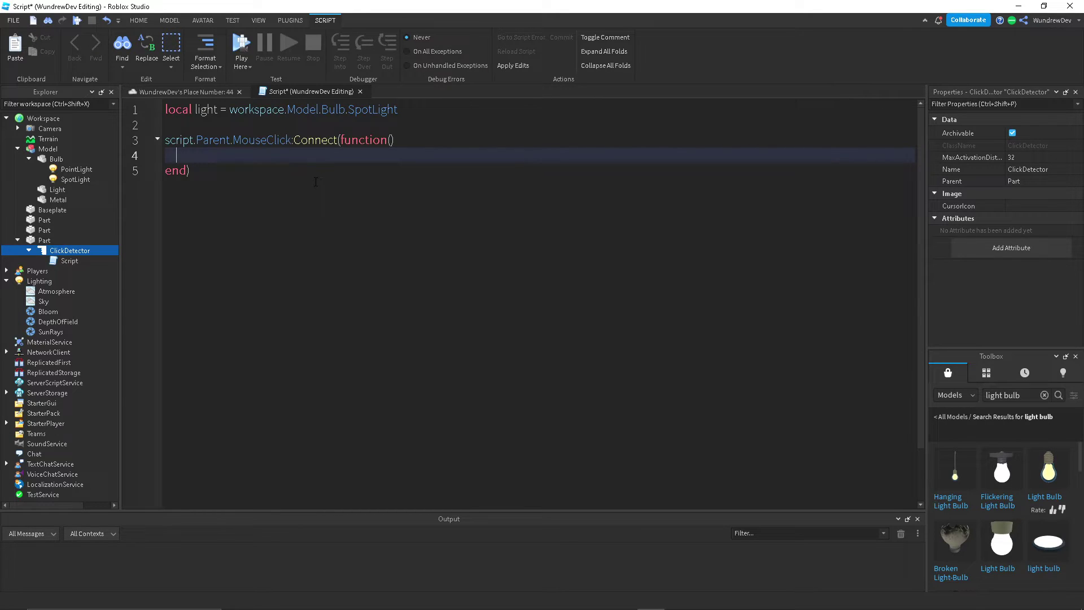
- Make the click function toggle the spotlight with the line light.Enabled = not light.Enabled
{"action": "type", "text": "ligh"}
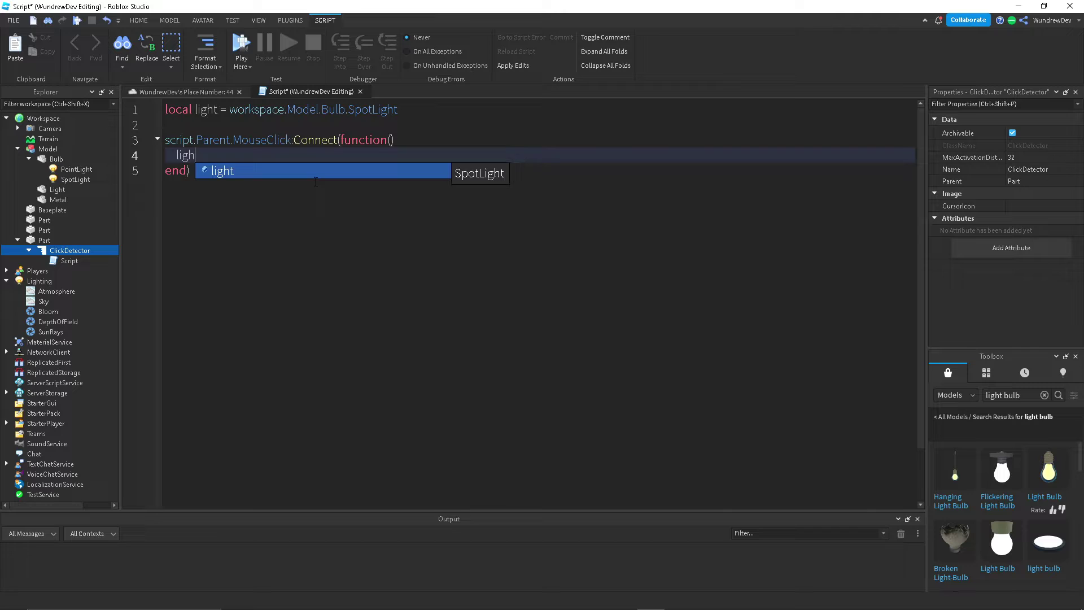
{"action": "type", "text": "t.Enabled = "}
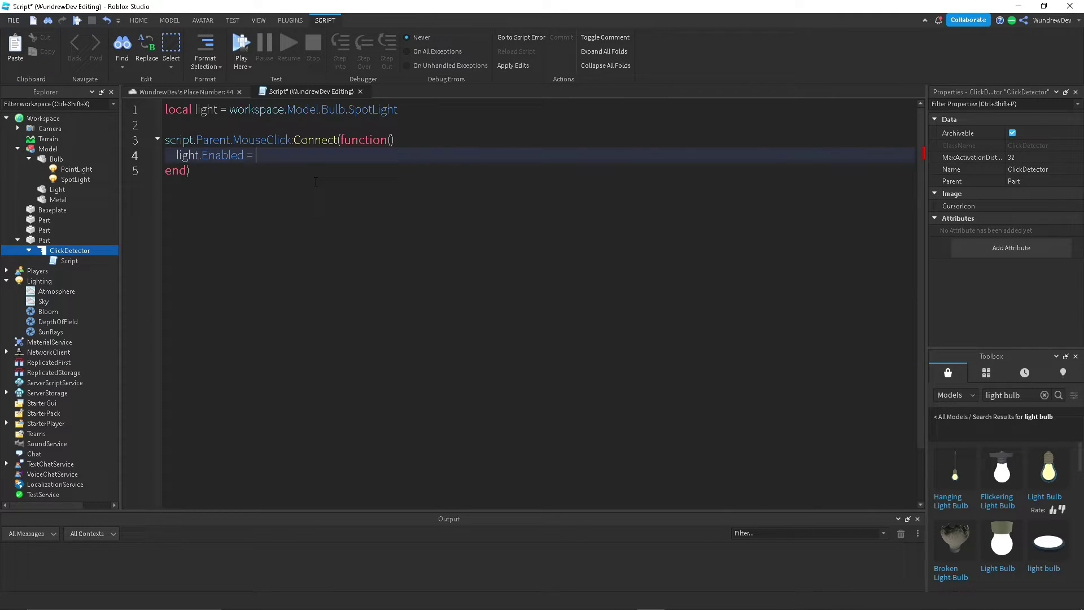
{"action": "type", "text": "not light.E"}
{"action": "key", "text": "Tab"}
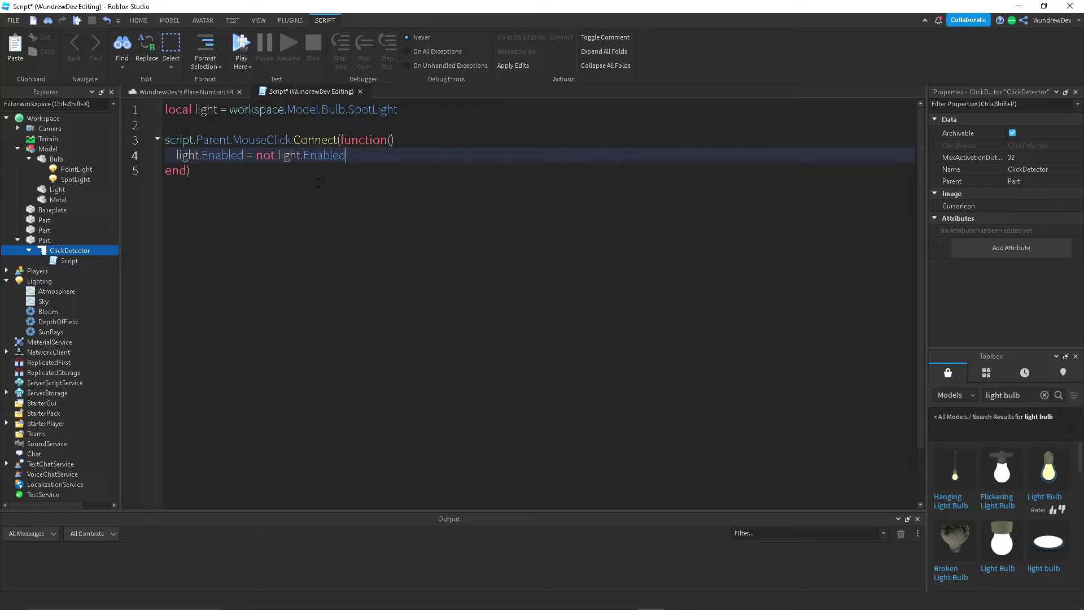
{"action": "left_click_drag", "start_coordinate": [349, 159], "coordinate": [174, 156]}
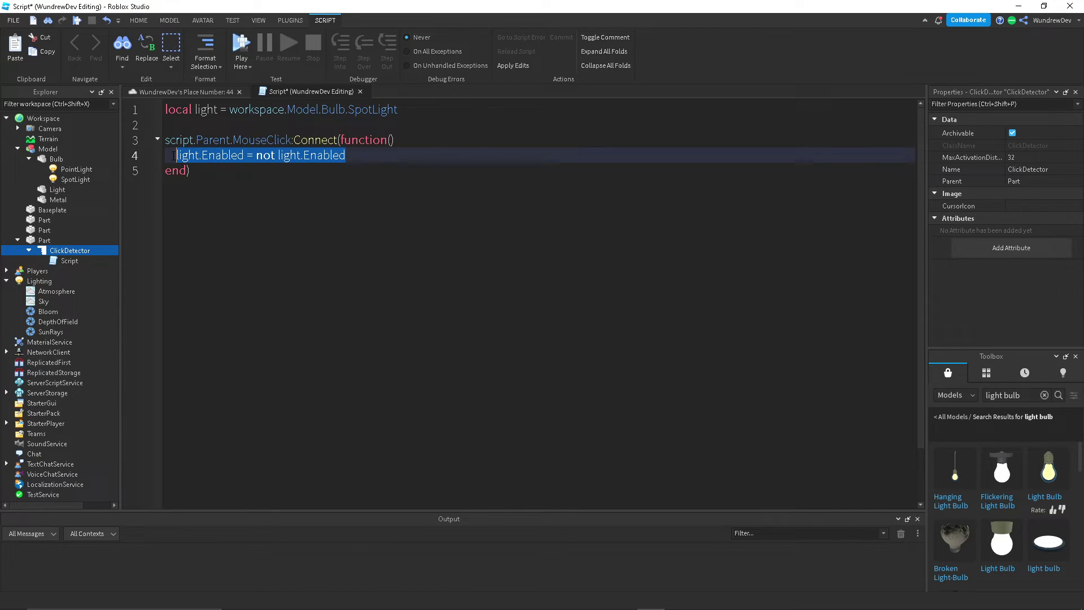
{"action": "left_click", "coordinate": [214, 156]}
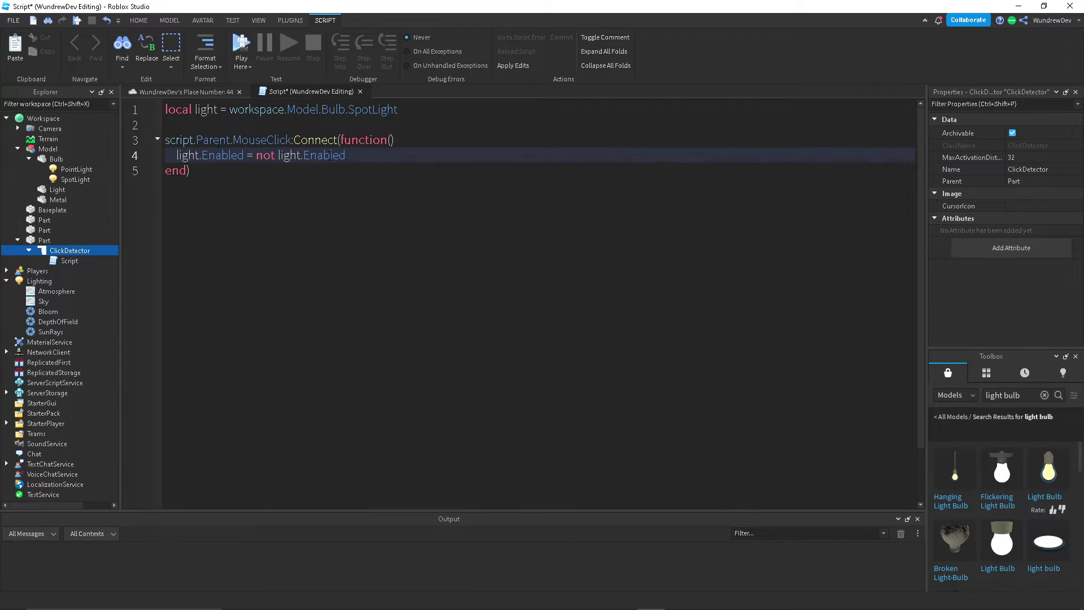
{"action": "left_click", "coordinate": [368, 162]}
- Examine the wall switch and the hanging bulb in the 3D scene, and return to the toggle script
{"action": "left_click", "coordinate": [208, 92]}
{"action": "right_click_drag", "start_coordinate": [480, 195], "coordinate": [480, 214]}
{"action": "key", "text": "s"}
{"action": "key", "text": "d"}
{"action": "key", "text": "w"}
{"action": "key", "text": "s"}
{"action": "key", "text": "w"}
{"action": "scroll", "coordinate": [632, 184], "scroll_direction": "up", "scroll_amount": 2}
{"action": "scroll", "coordinate": [569, 223], "scroll_direction": "down", "scroll_amount": 4}
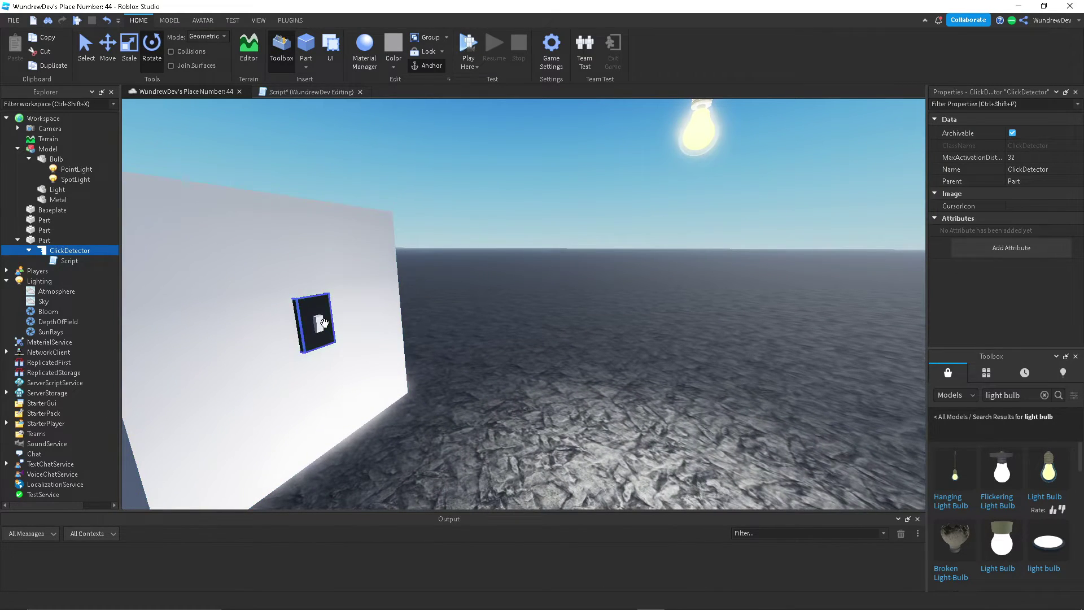
{"action": "scroll", "coordinate": [323, 323], "scroll_direction": "up", "scroll_amount": 3}
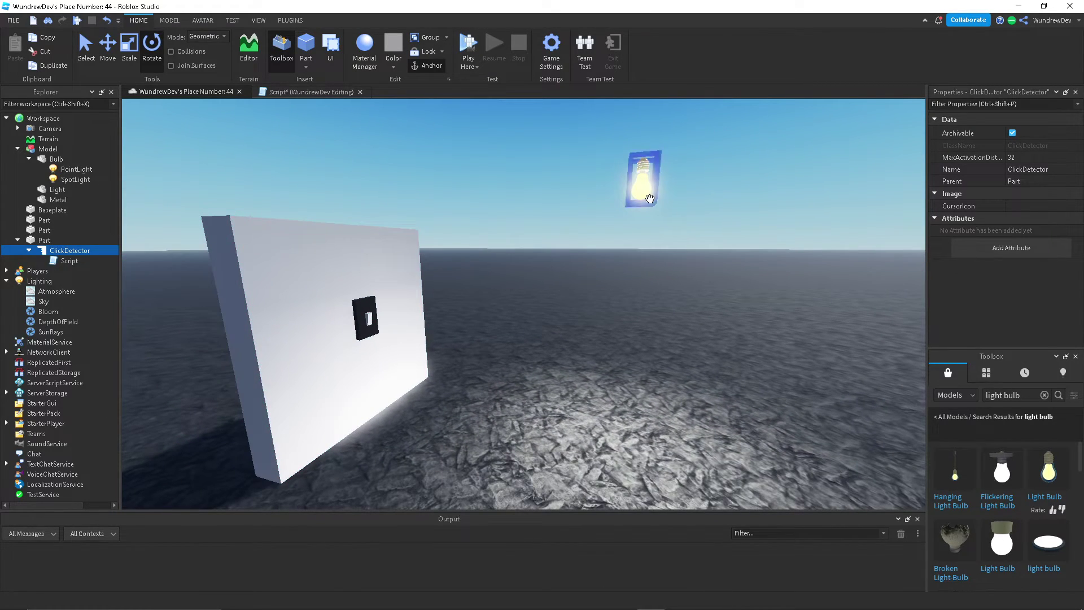
{"action": "scroll", "coordinate": [341, 159], "scroll_direction": "up", "scroll_amount": 2}
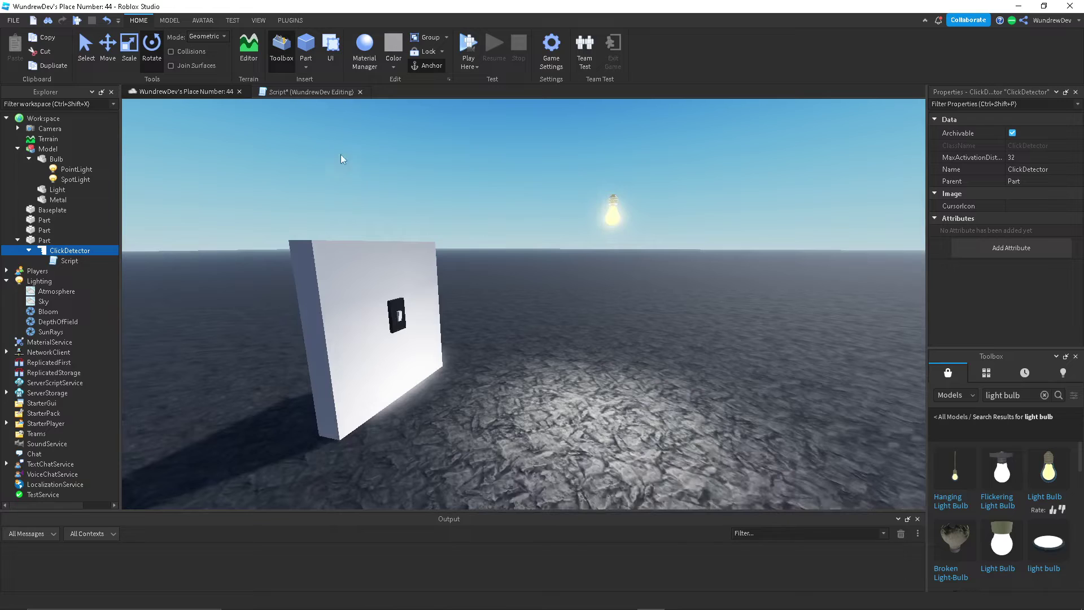
{"action": "left_click", "coordinate": [287, 91]}
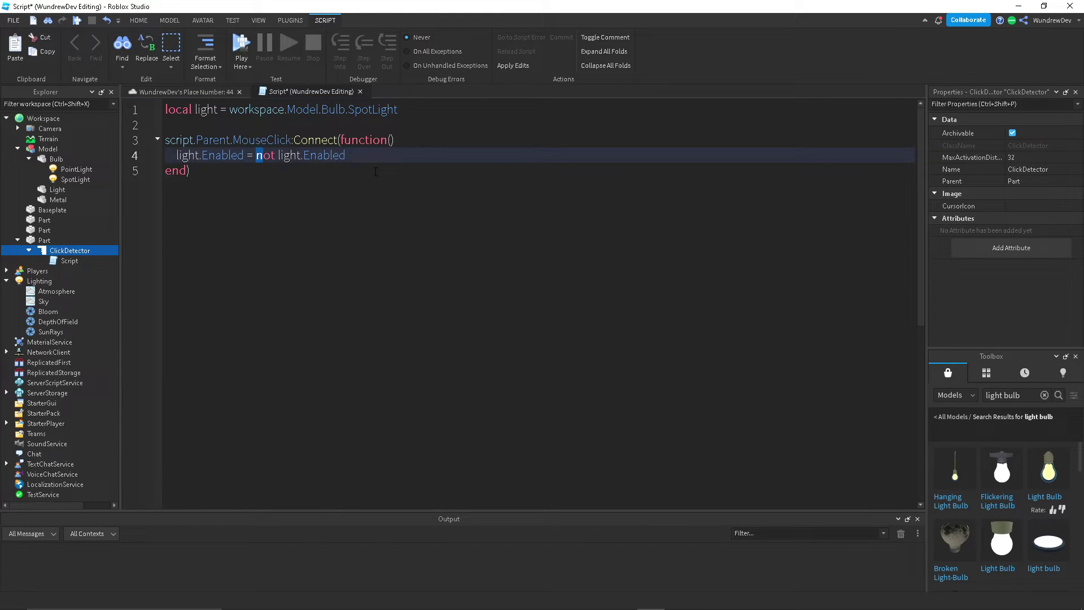
- Playtest the place, walk the character up to the wall and toggle the light switch several times
{"action": "left_click", "coordinate": [192, 93]}
{"action": "key", "text": "w"}
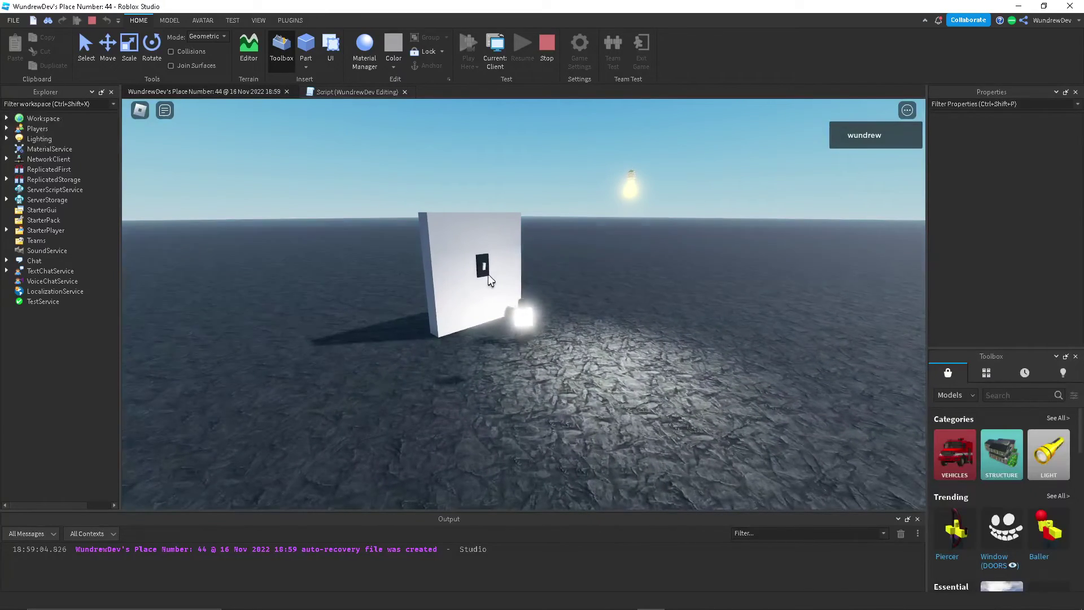
{"action": "left_click", "coordinate": [485, 266]}
{"action": "left_click", "coordinate": [484, 265]}
{"action": "left_click", "coordinate": [485, 266]}
{"action": "left_click", "coordinate": [485, 265]}
{"action": "key", "text": "w"}
{"action": "right_click_drag", "start_coordinate": [485, 263], "coordinate": [503, 263]}
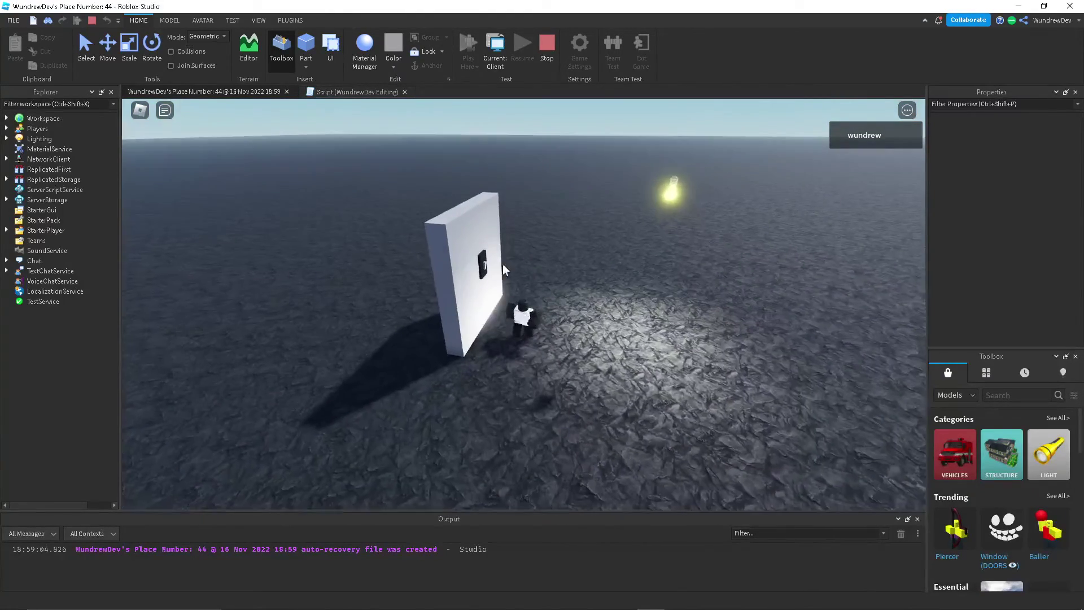